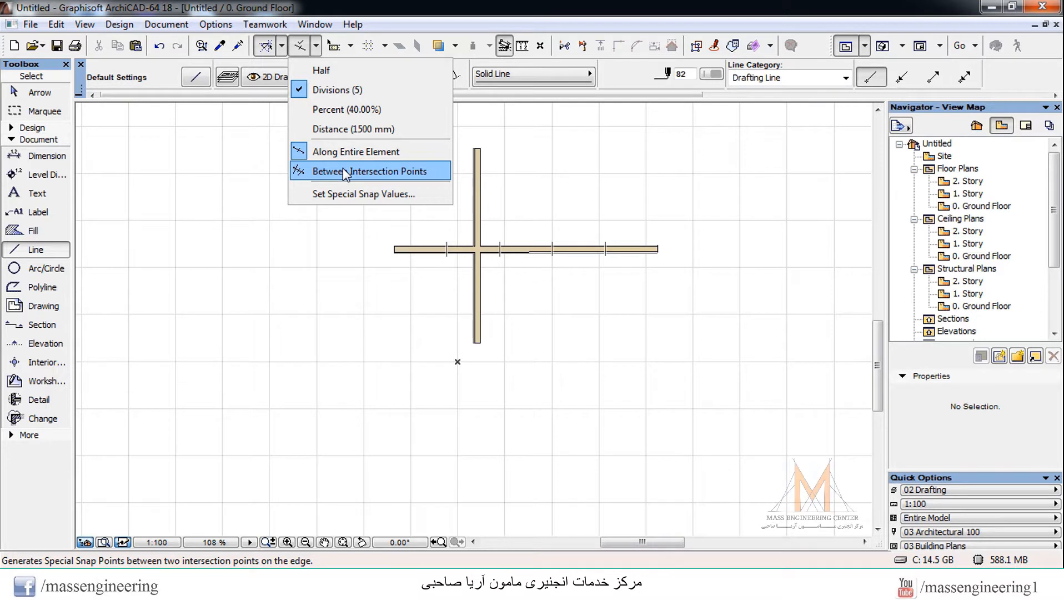
# Apply the special snap points first along the entire element, then switch them to between intersection points.
pyautogui.click(338, 154)
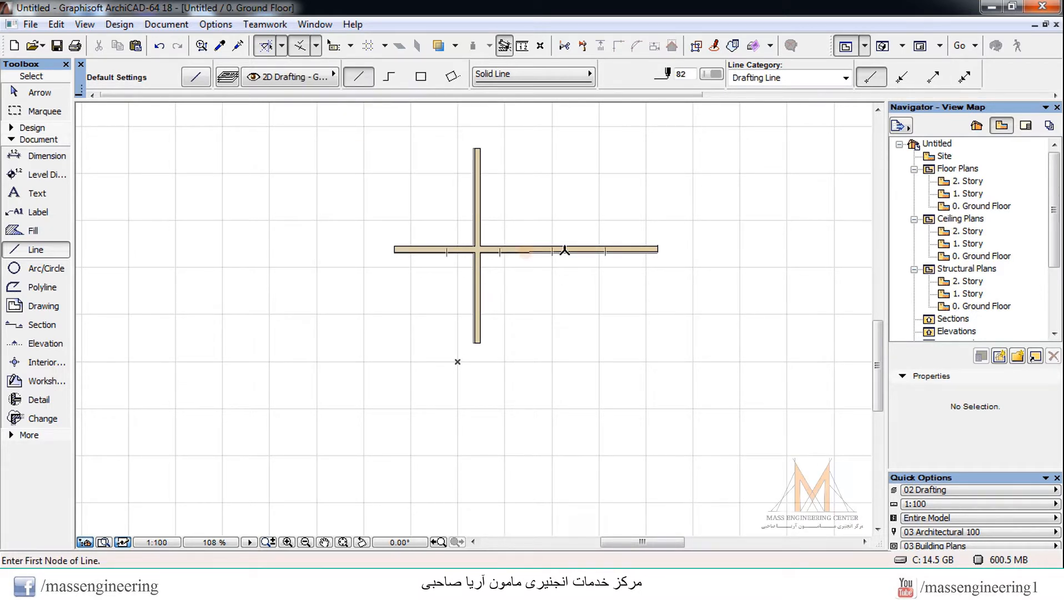
pyautogui.click(316, 45)
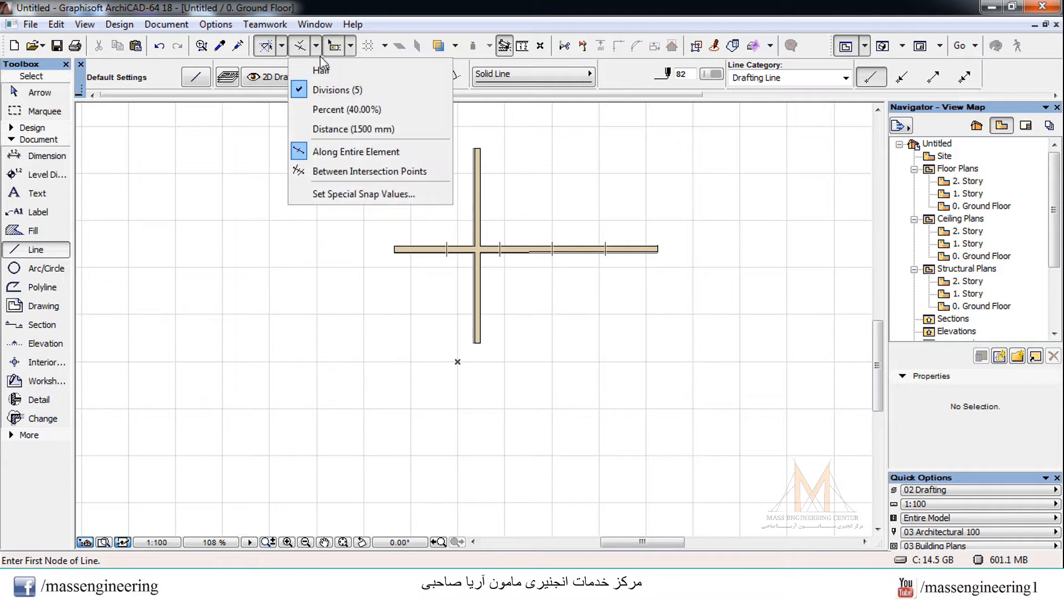
pyautogui.click(340, 171)
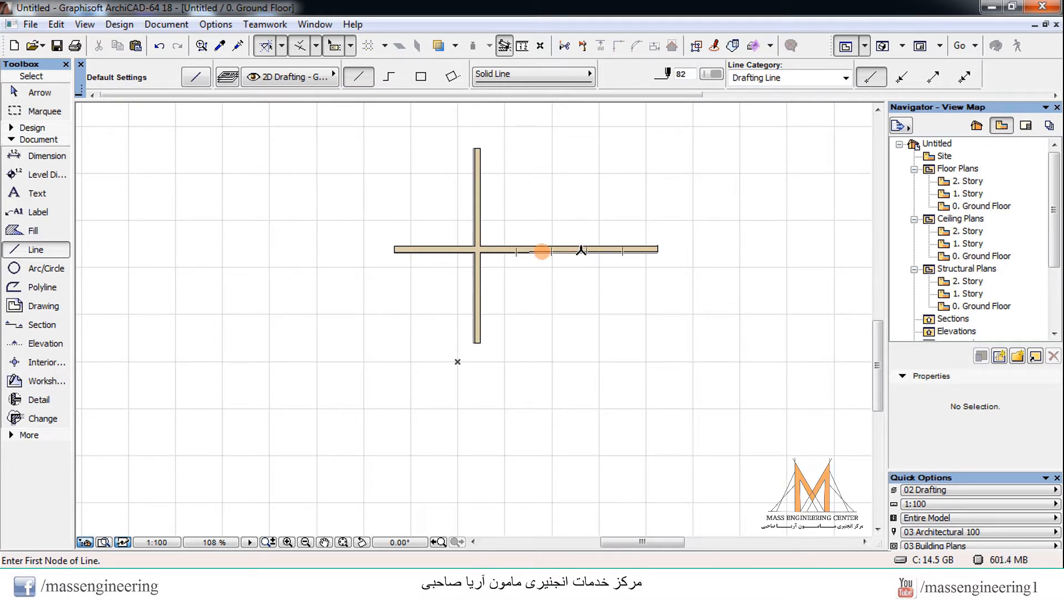
# Set the special snap values to 3 divisions, 20 percent and a distance of 1000.
pyautogui.click(315, 47)
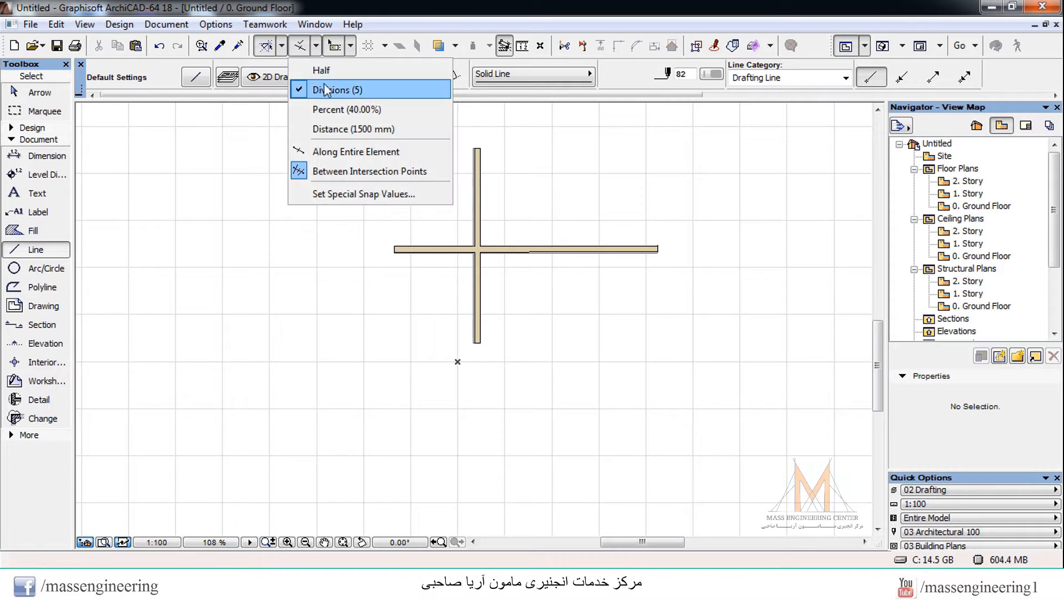
pyautogui.click(347, 195)
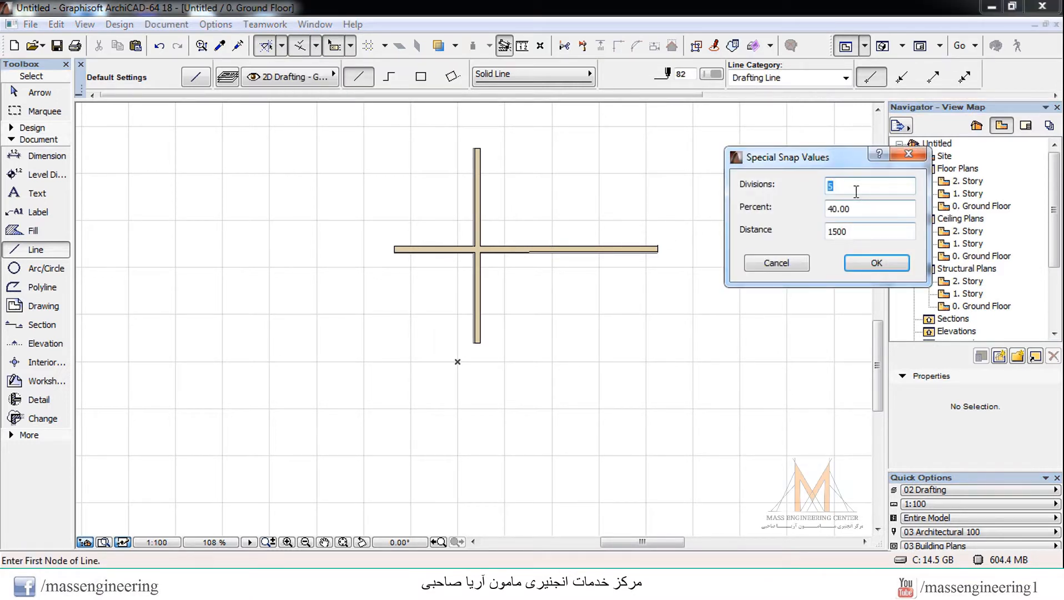
pyautogui.write('3')
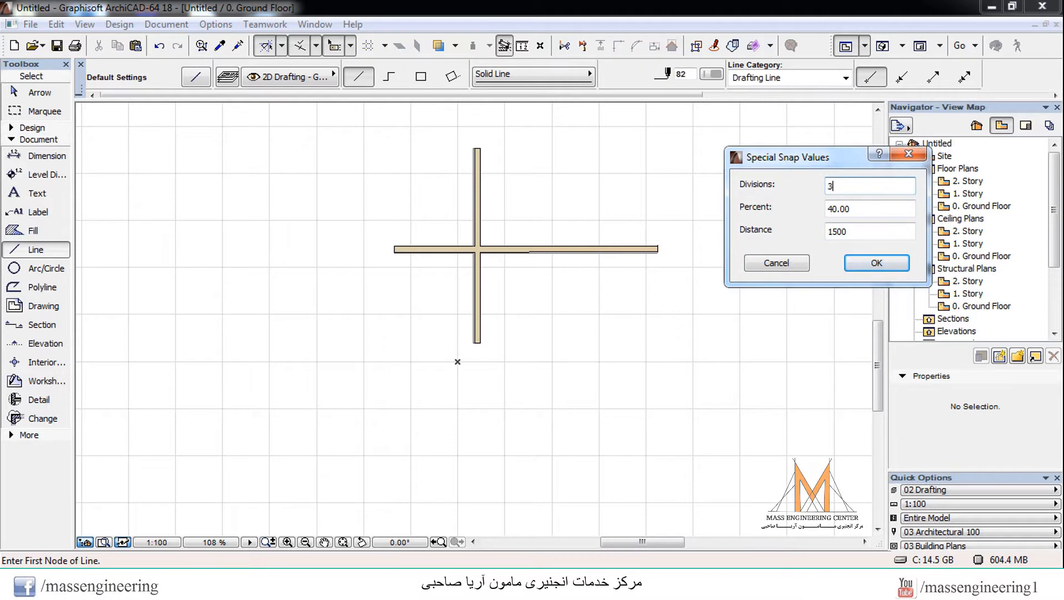
pyautogui.moveTo(862, 210); pyautogui.dragTo(708, 217)
pyautogui.write('20')
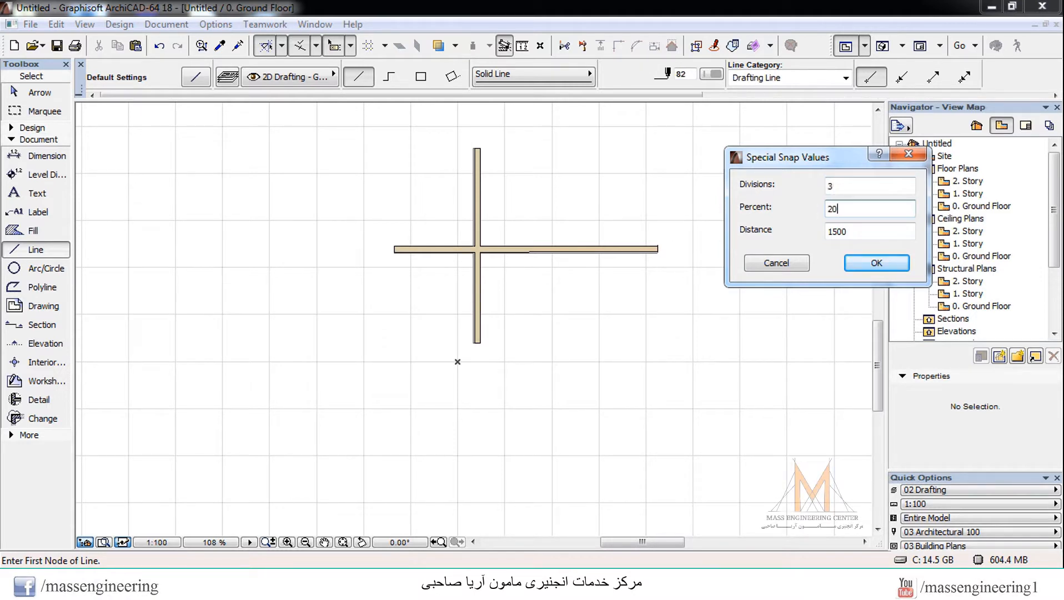
pyautogui.moveTo(858, 232); pyautogui.dragTo(727, 242)
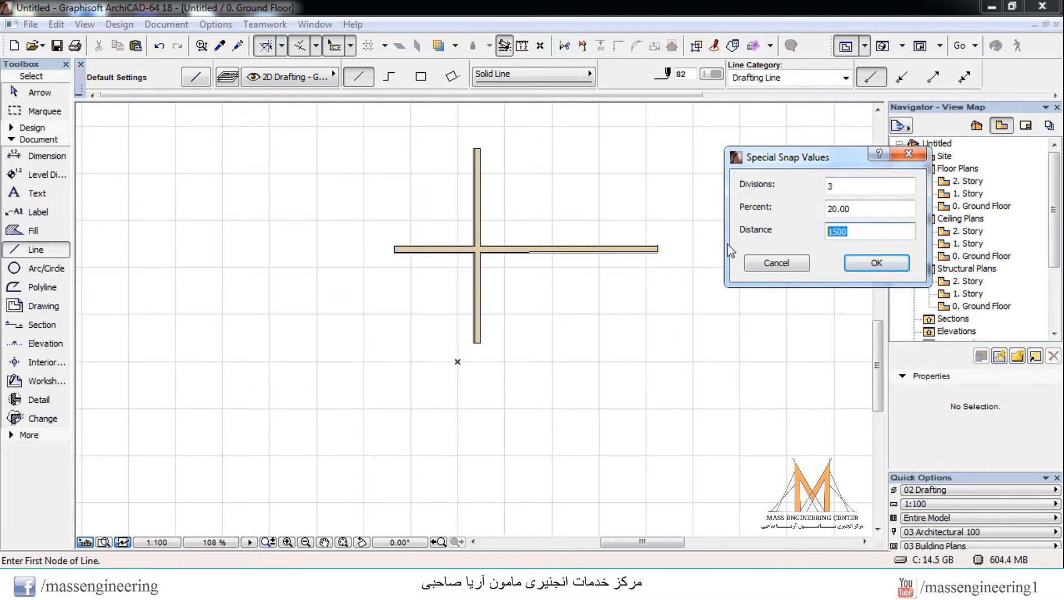
pyautogui.write('1000')
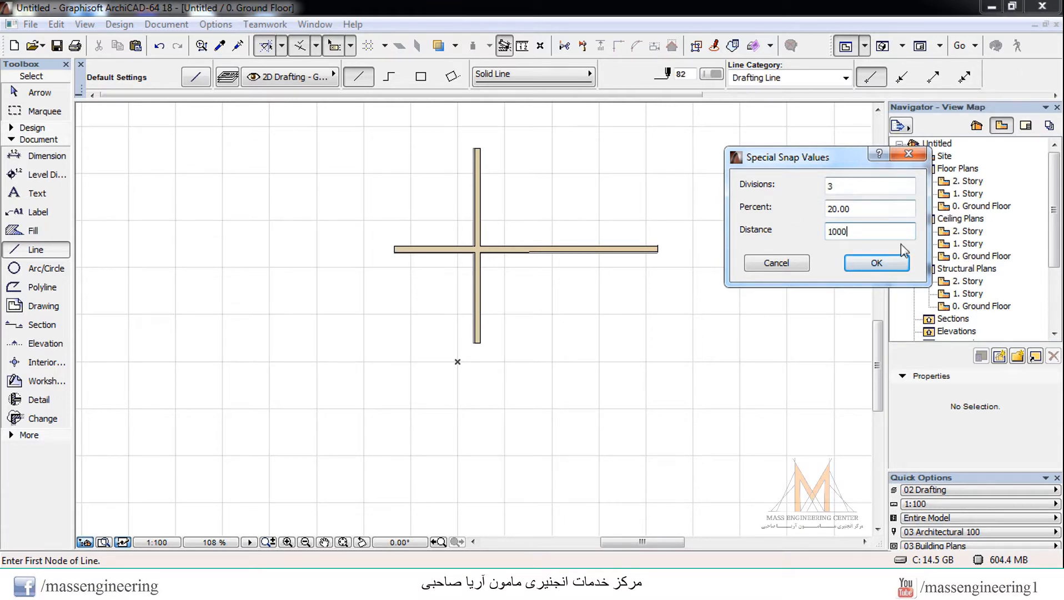
pyautogui.click(875, 263)
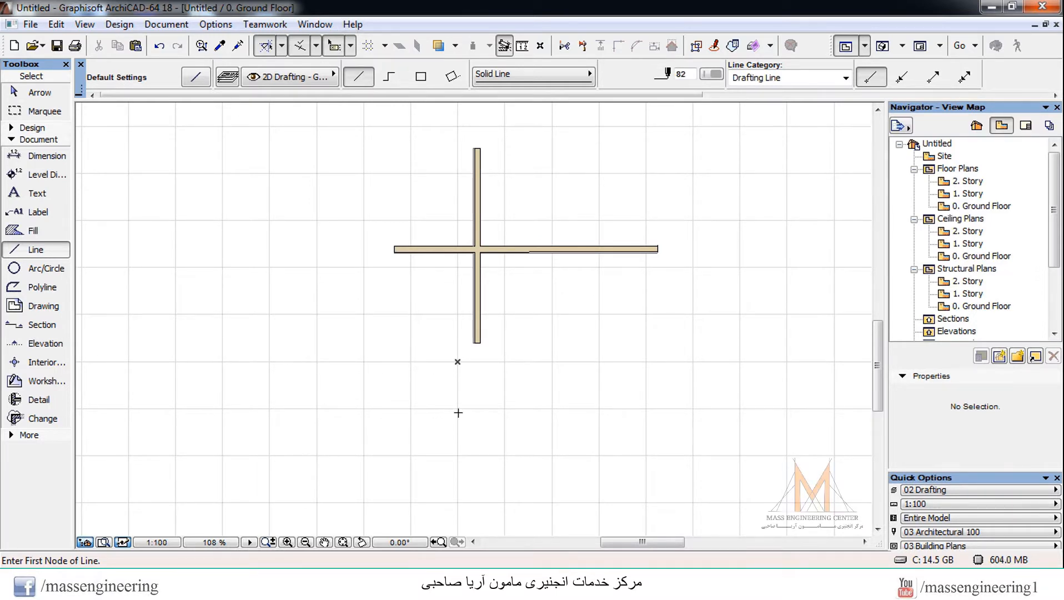
# Draw two separate diagonal lines below the crossing walls, one rising and one falling from left to right.
pyautogui.click(444, 406)
pyautogui.press('Escape')
pyautogui.click(425, 432)
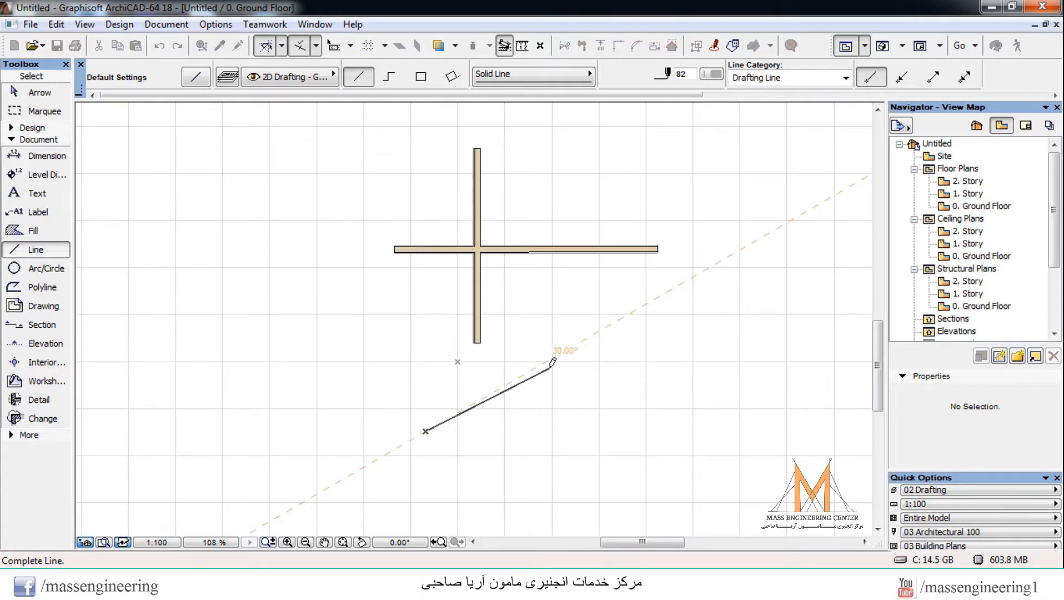
pyautogui.click(554, 321)
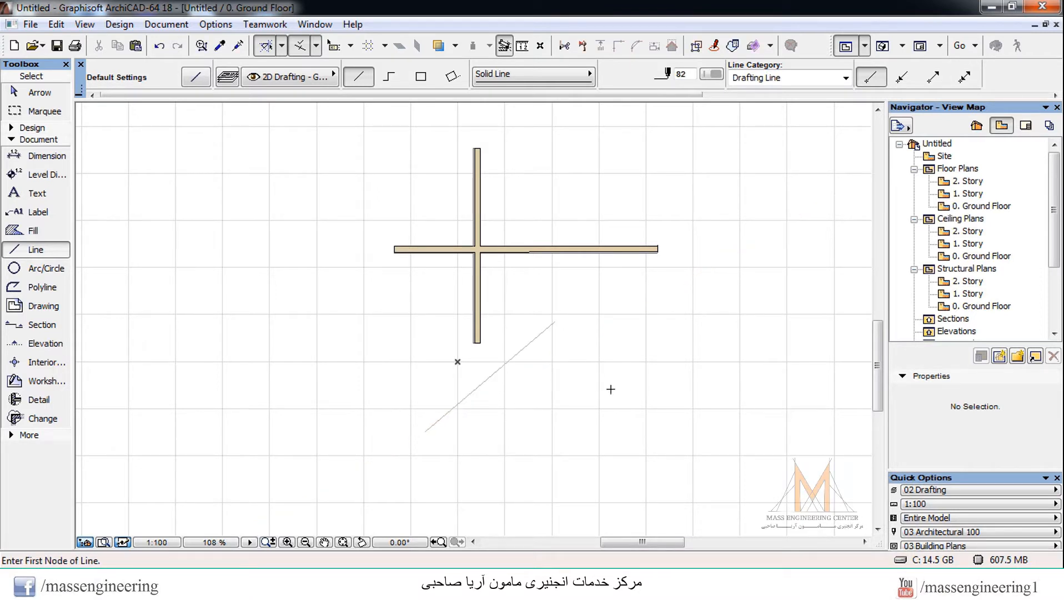
pyautogui.click(564, 336)
pyautogui.click(665, 421)
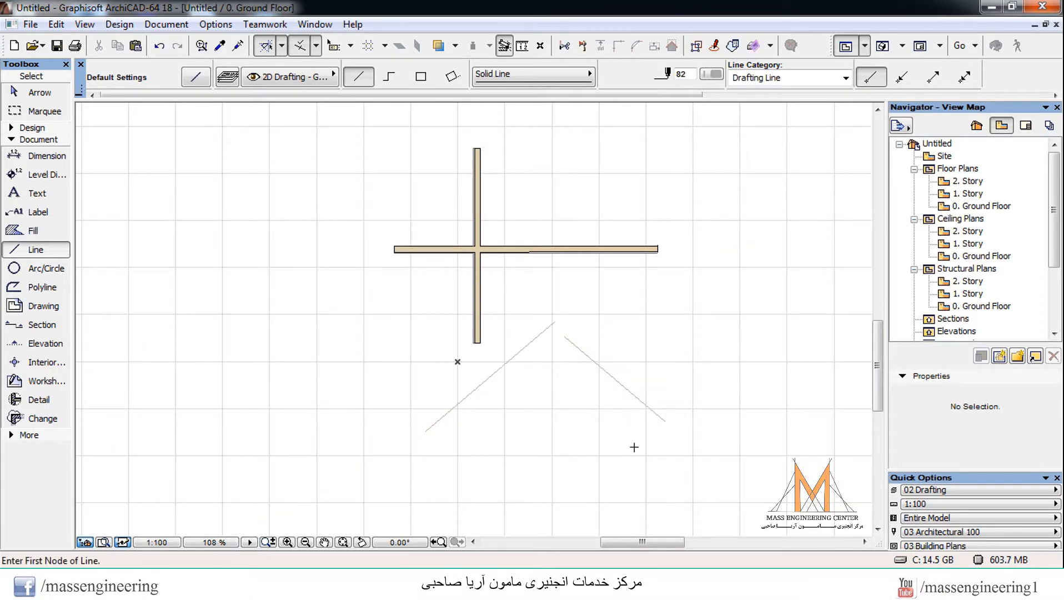
# Turn on the Tracker and draw a line with distance 1320 and angle 45° below the rising diagonal line.
pyautogui.click(335, 48)
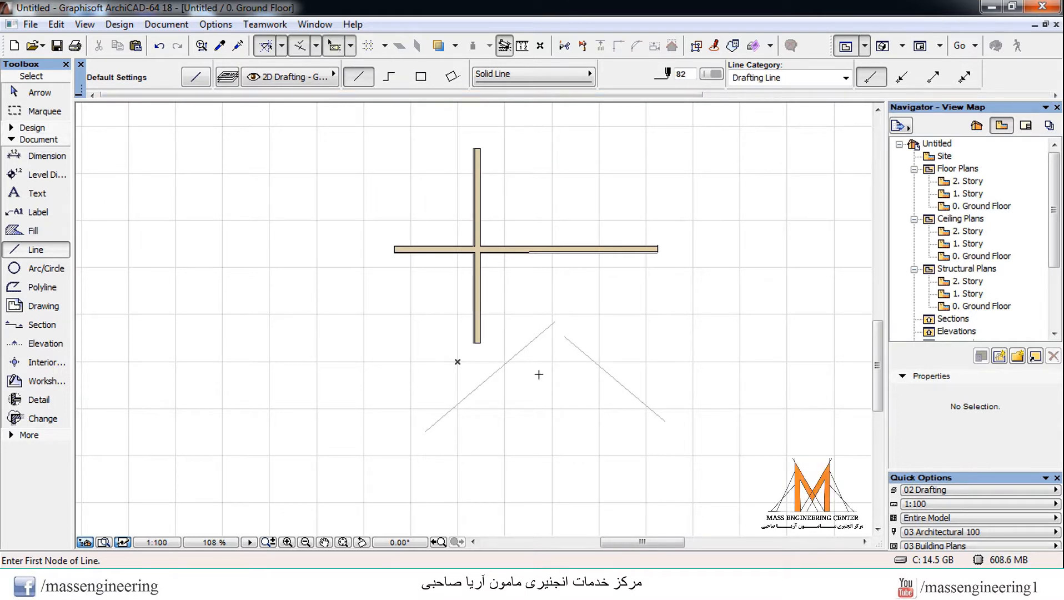
pyautogui.click(440, 467)
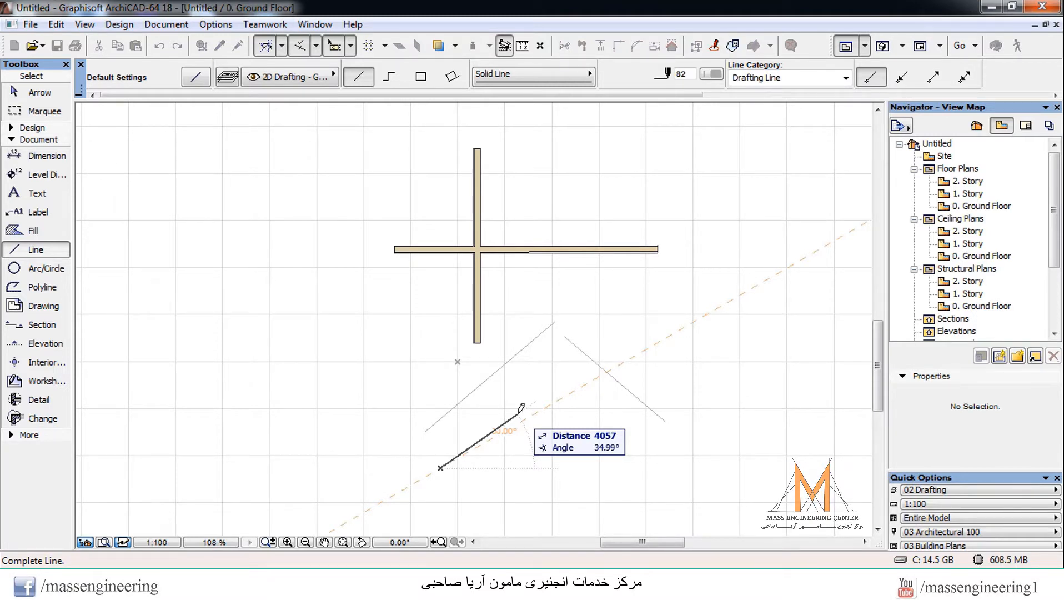
pyautogui.scroll(-2, 521, 408)
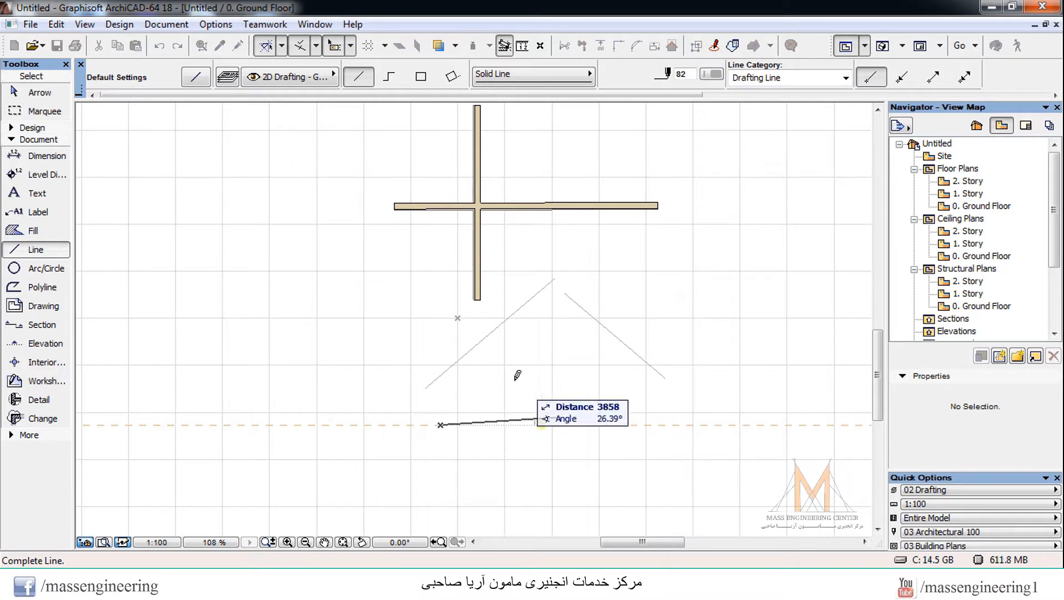
pyautogui.write('13')
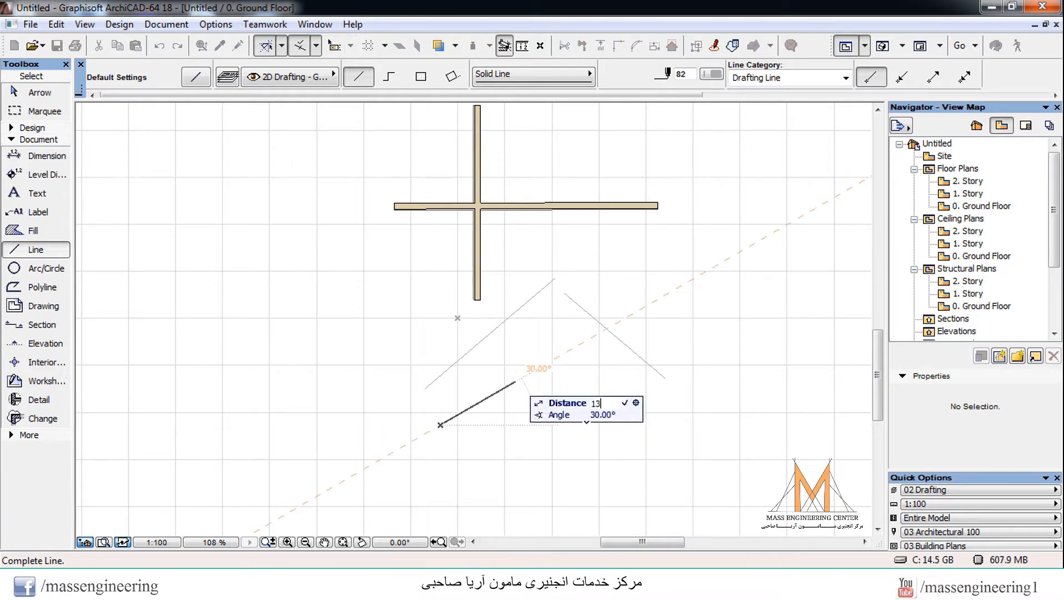
pyautogui.write('20')
pyautogui.press('Tab')
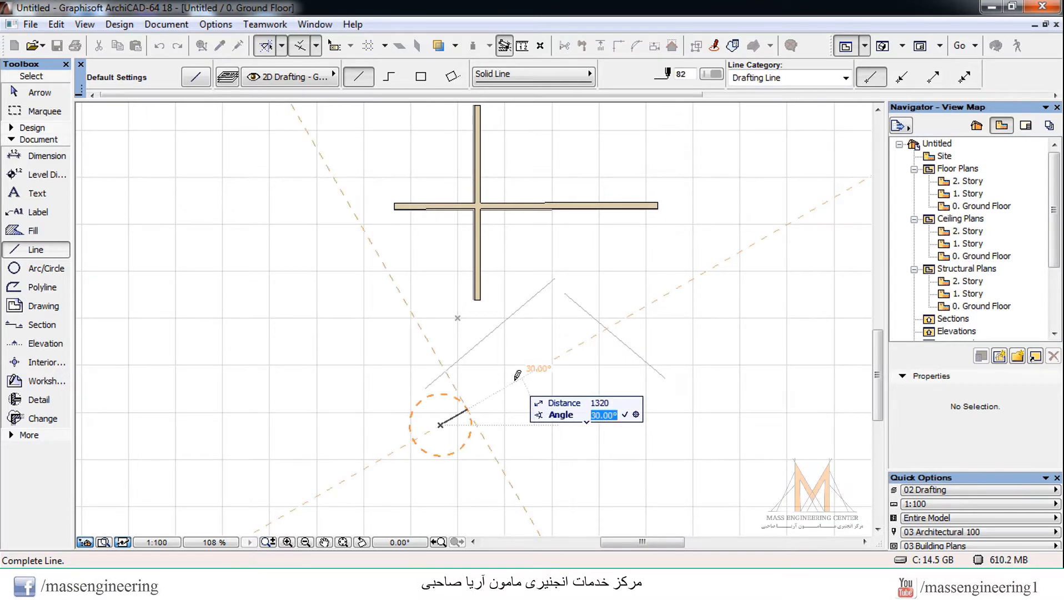
pyautogui.write('45')
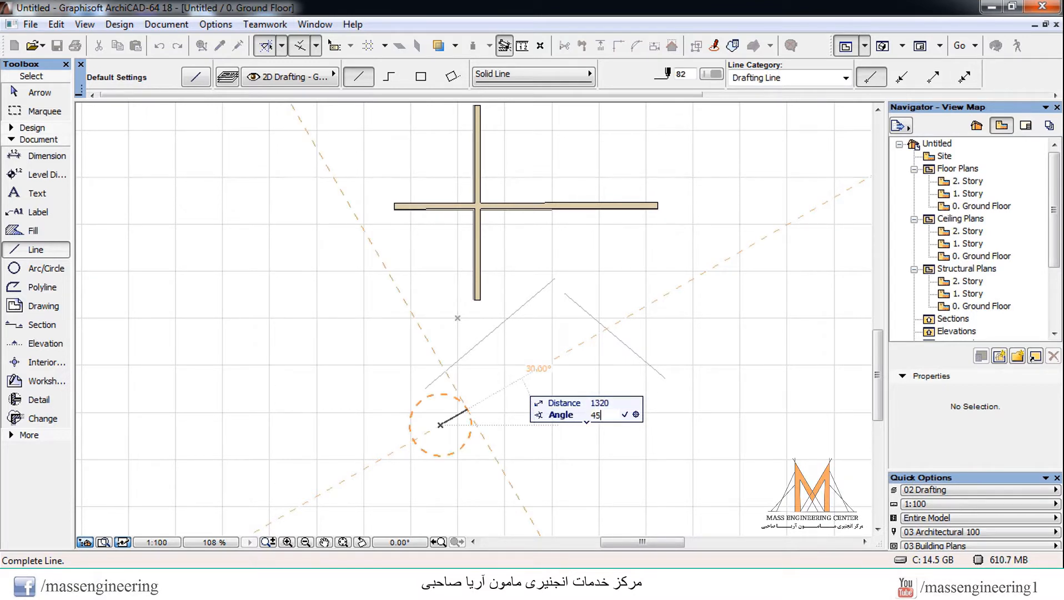
pyautogui.press('Return')
pyautogui.scroll(4, 438, 413)
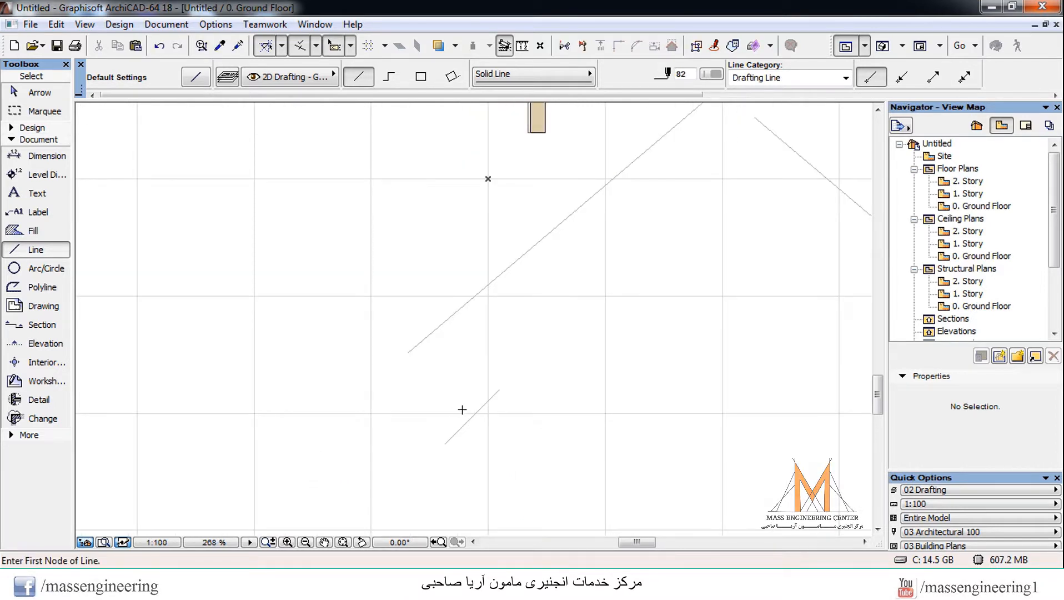
pyautogui.click(566, 350)
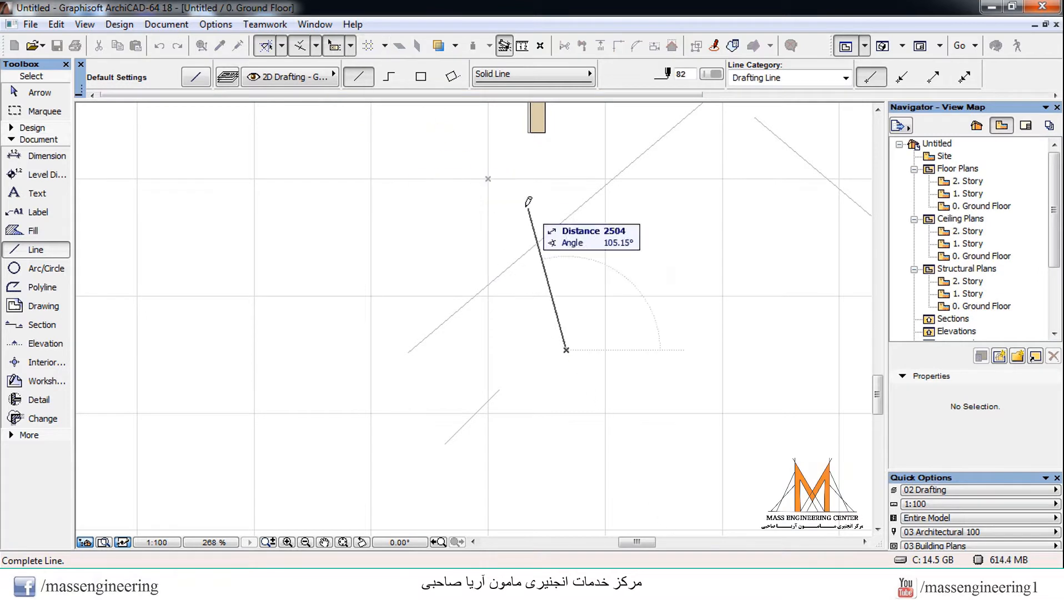
pyautogui.click(350, 45)
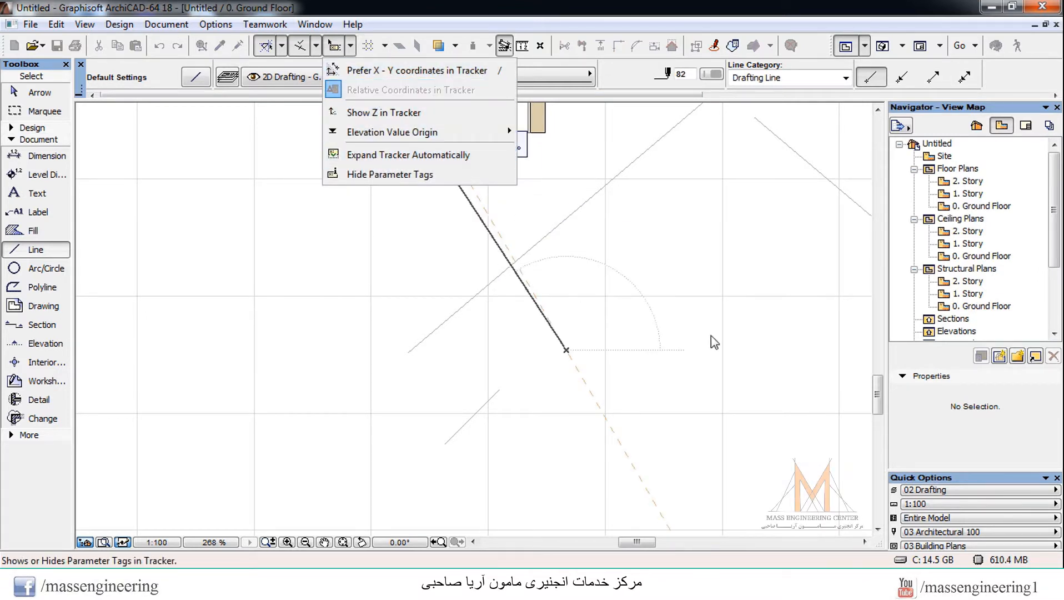
pyautogui.click(620, 307)
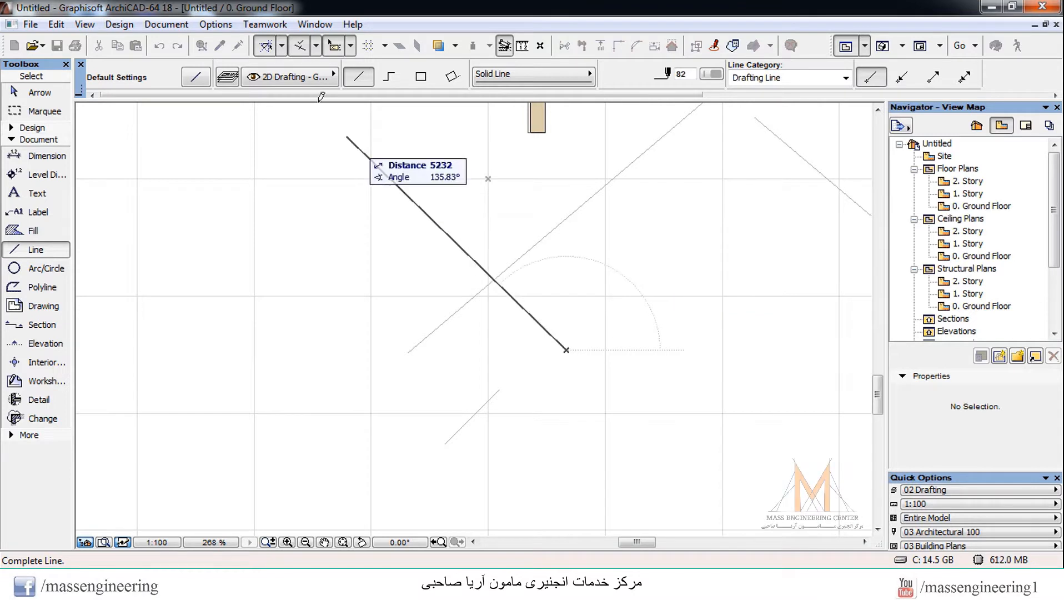
pyautogui.click(351, 46)
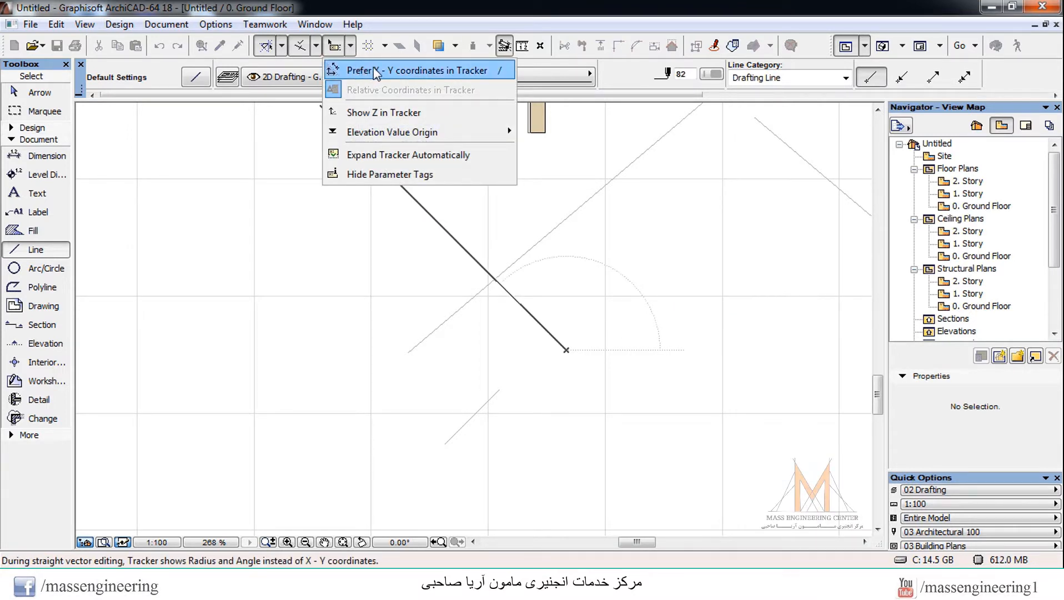
pyautogui.click(446, 73)
# Start a line beside the short 45° line, and make the Tracker show X-Y coordinates together with the Z value.
pyautogui.click(548, 399)
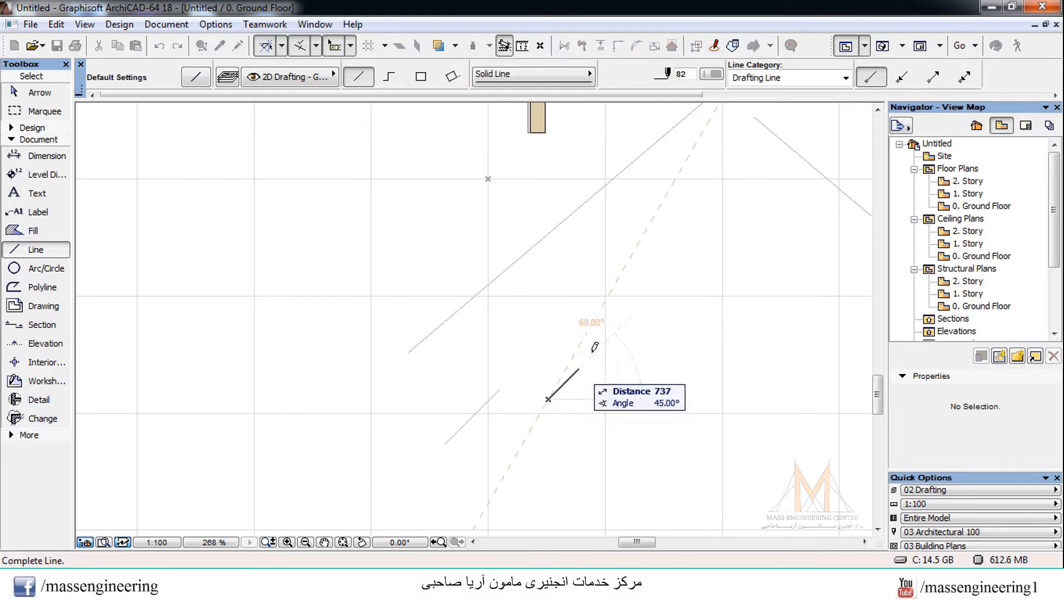
pyautogui.click(351, 46)
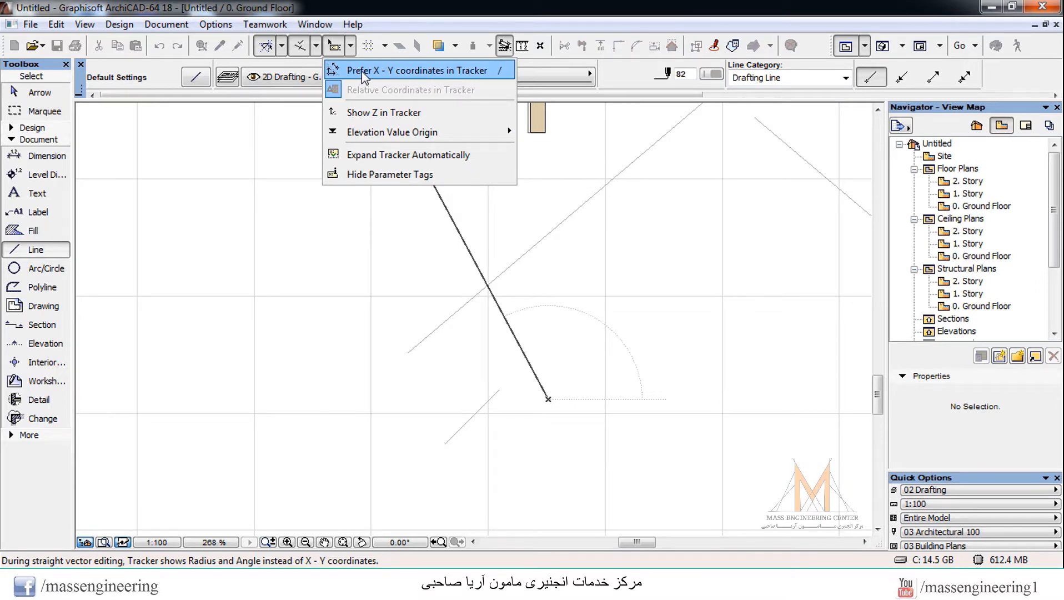
pyautogui.click(360, 72)
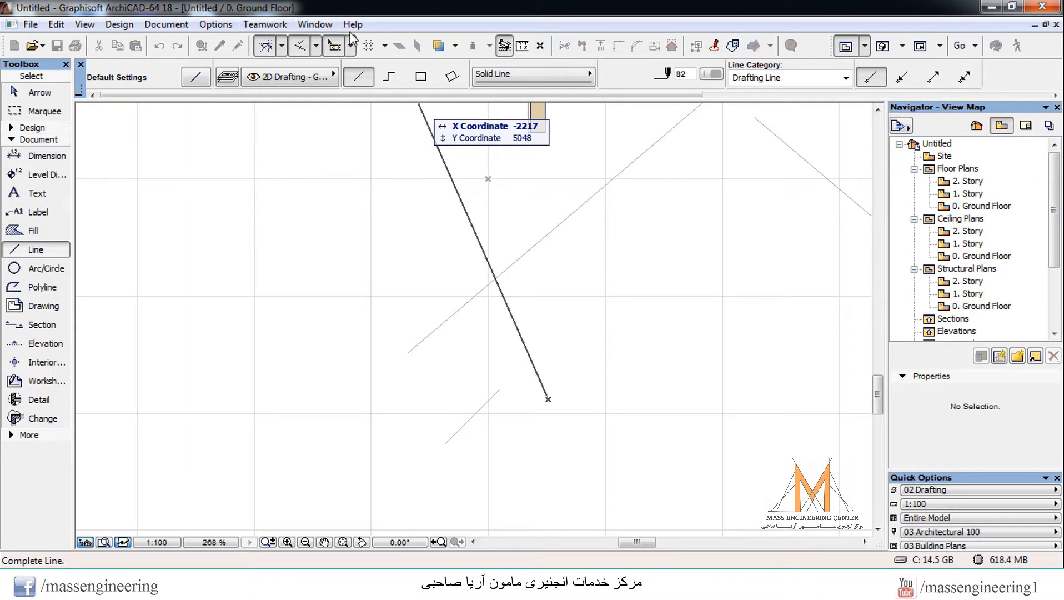
pyautogui.click(350, 46)
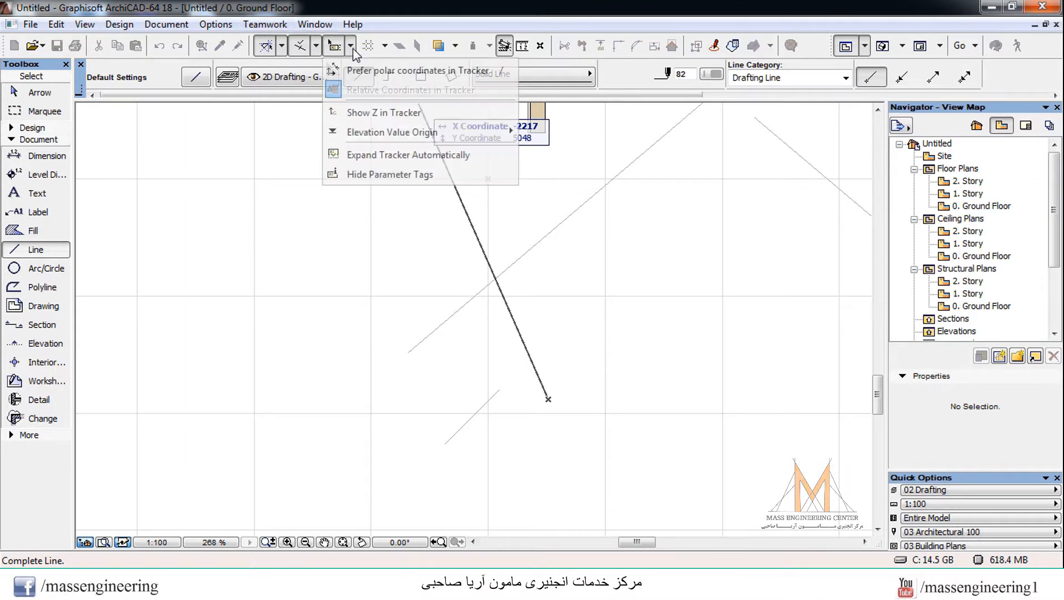
pyautogui.click(385, 114)
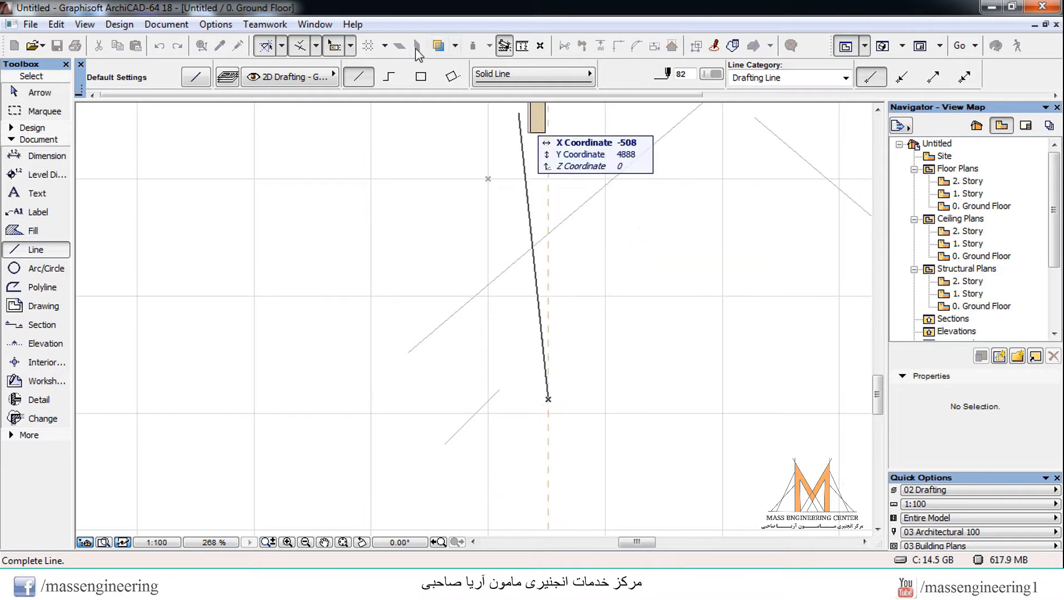
# Make the Tracker expand automatically during coordinate input and hide its parameter tags.
pyautogui.click(349, 46)
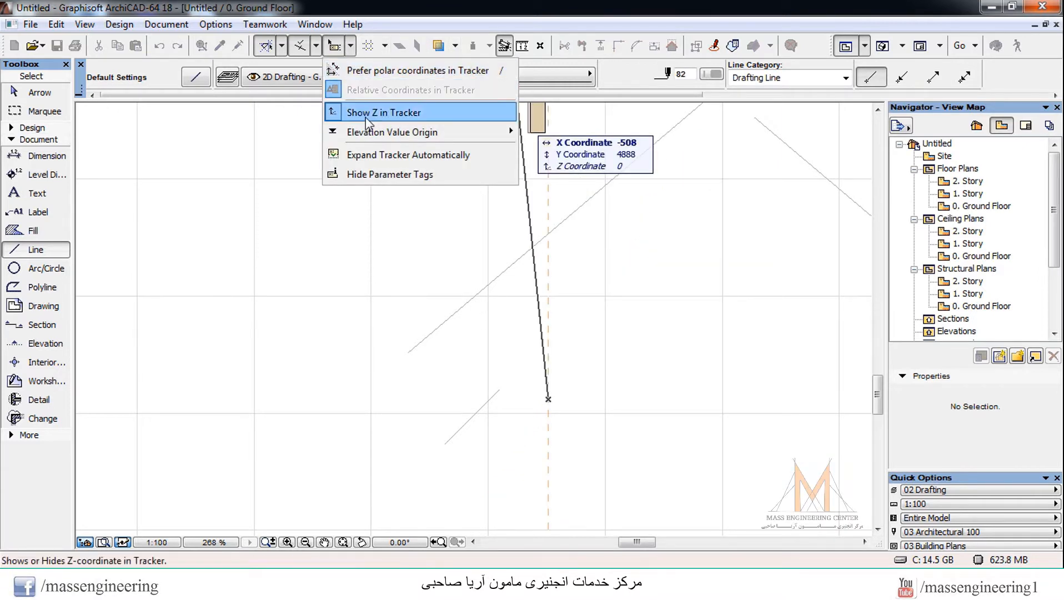
pyautogui.moveTo(377, 136)
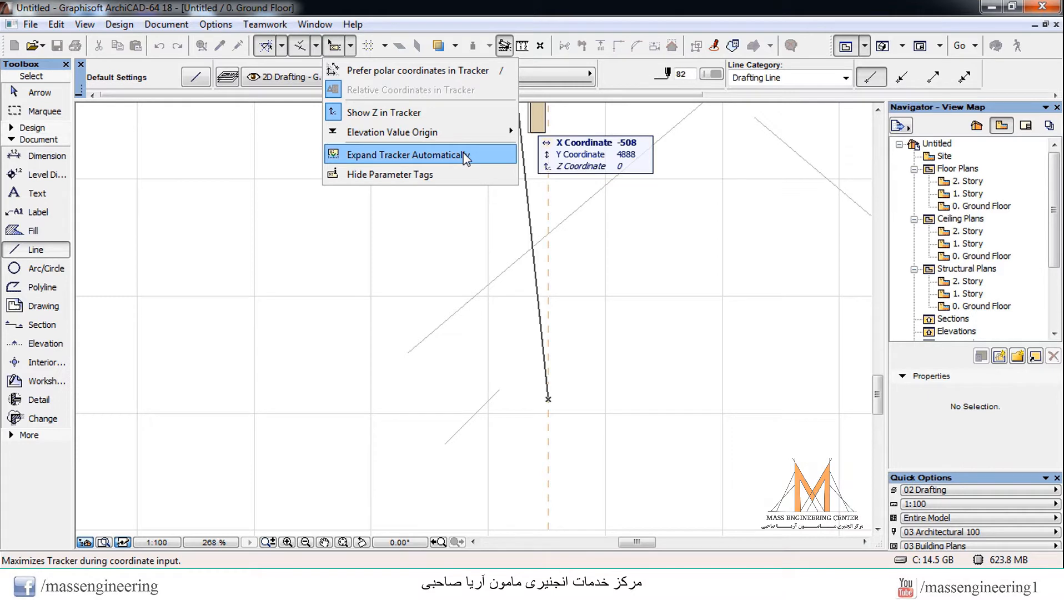
pyautogui.moveTo(486, 126)
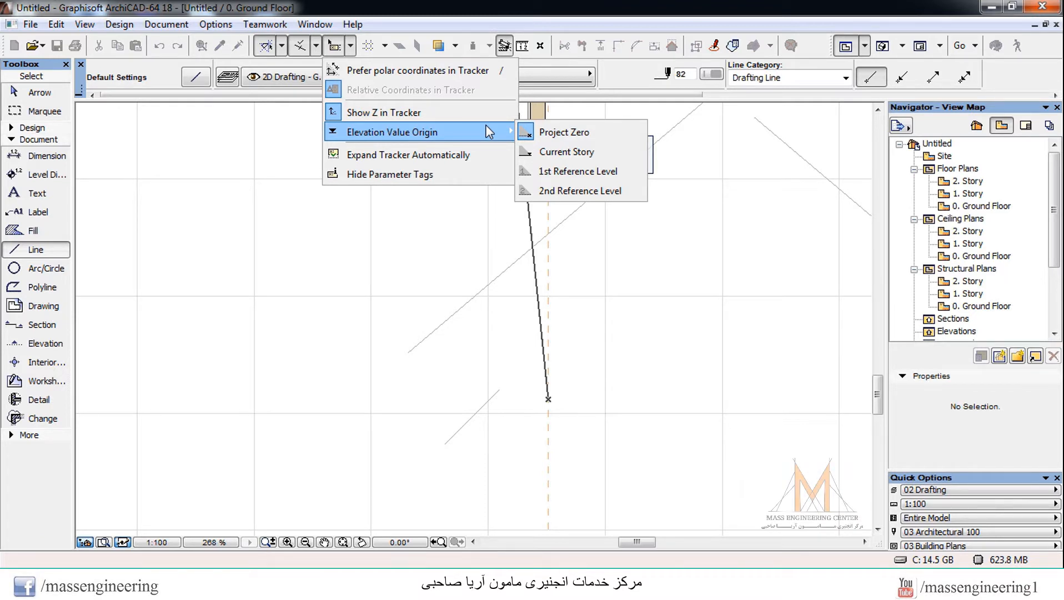
pyautogui.click(413, 154)
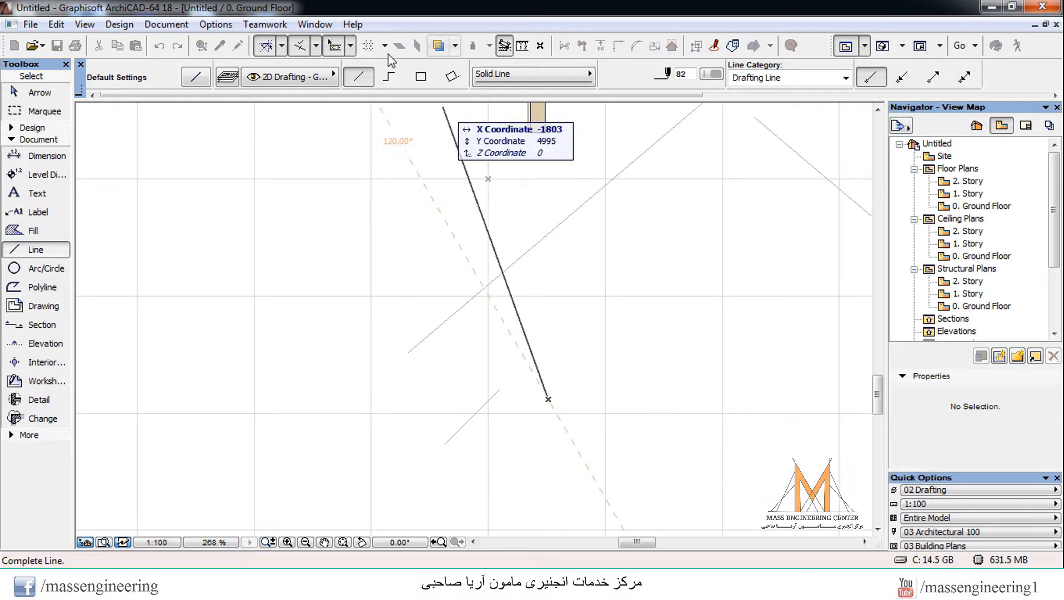
pyautogui.click(351, 46)
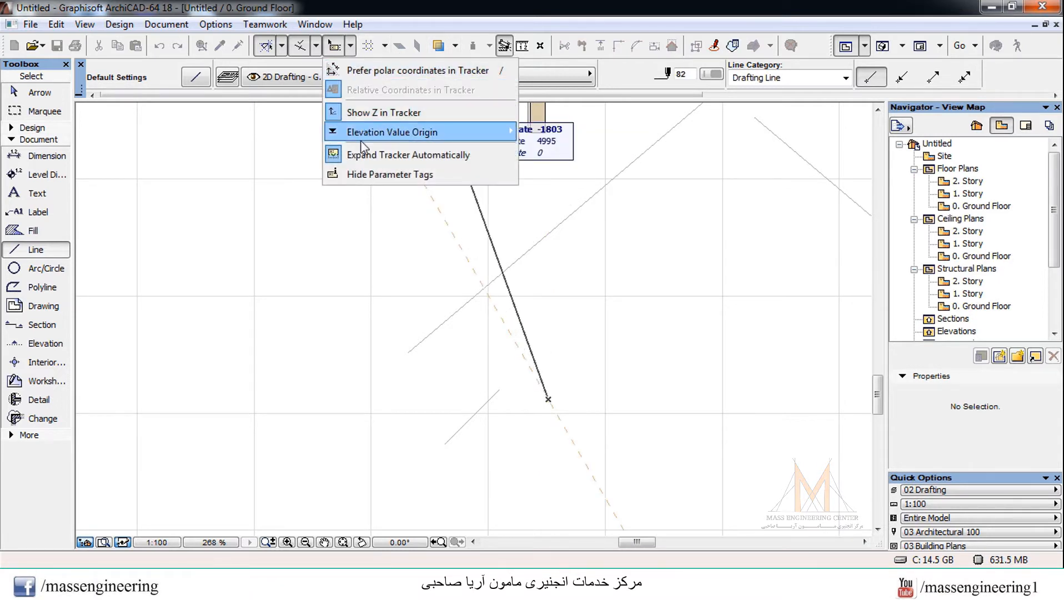
pyautogui.click(368, 173)
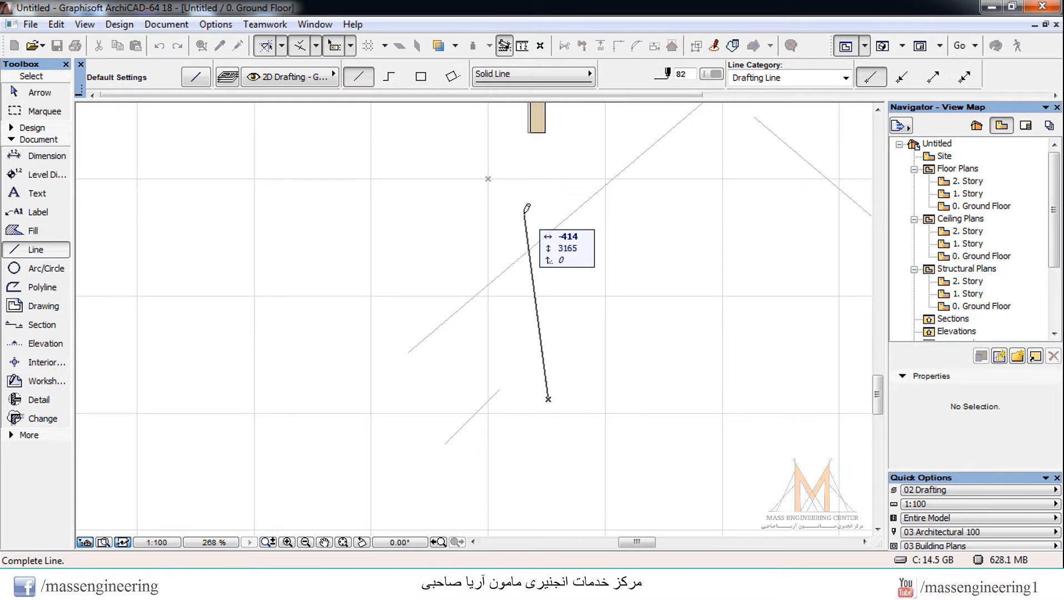
# Make the Tracker show its parameter tags.
pyautogui.click(350, 46)
pyautogui.click(366, 174)
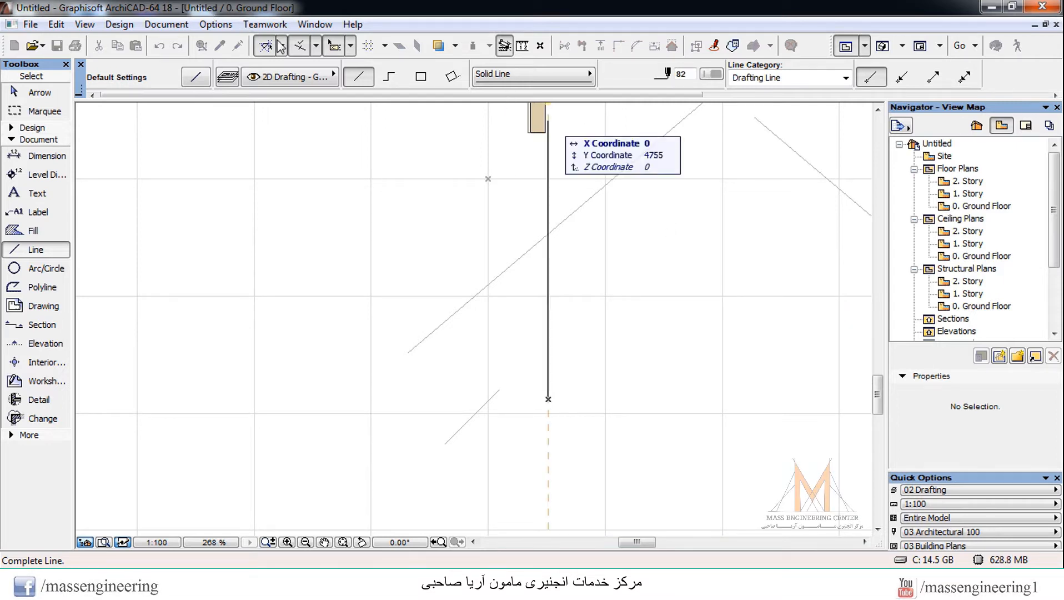
# Make the Tracker prefer polar coordinates and turn off its Z value display.
pyautogui.click(350, 45)
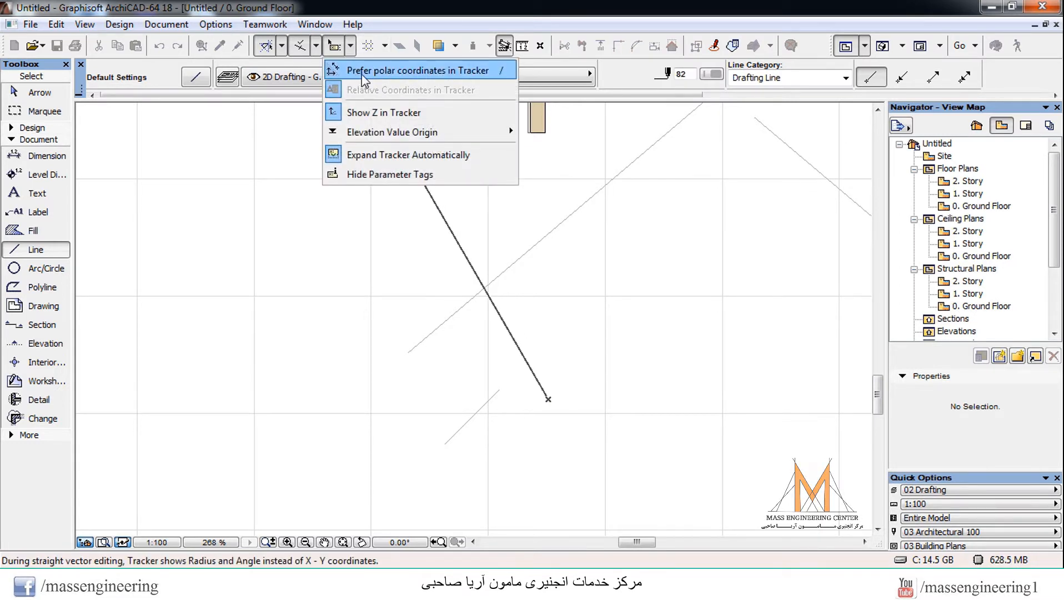
pyautogui.click(361, 71)
pyautogui.click(351, 46)
pyautogui.click(383, 112)
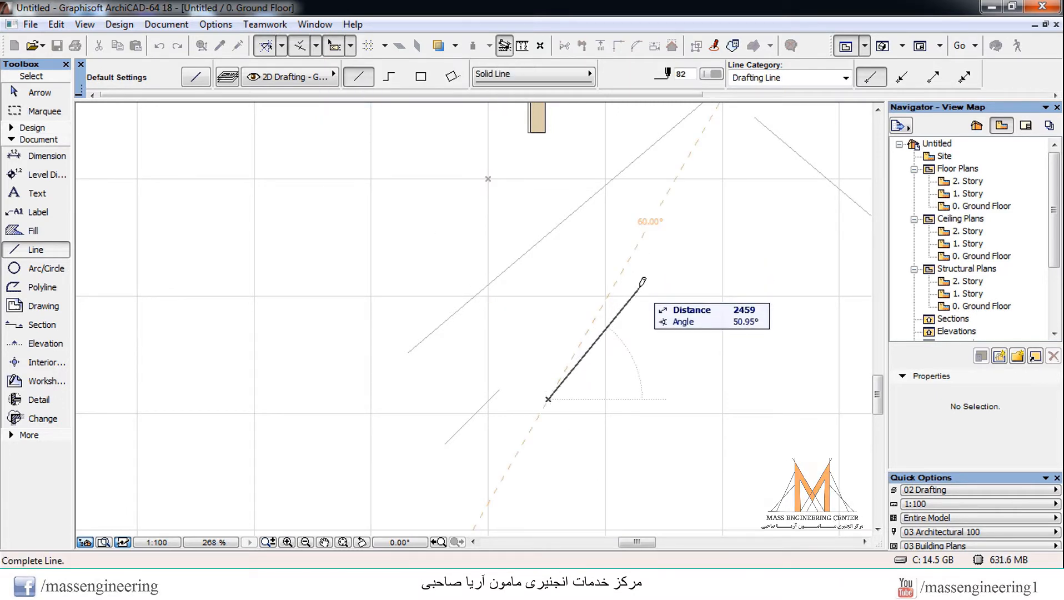
# Hide the Tracker's parameter tags and cancel the line in progress.
pyautogui.click(351, 46)
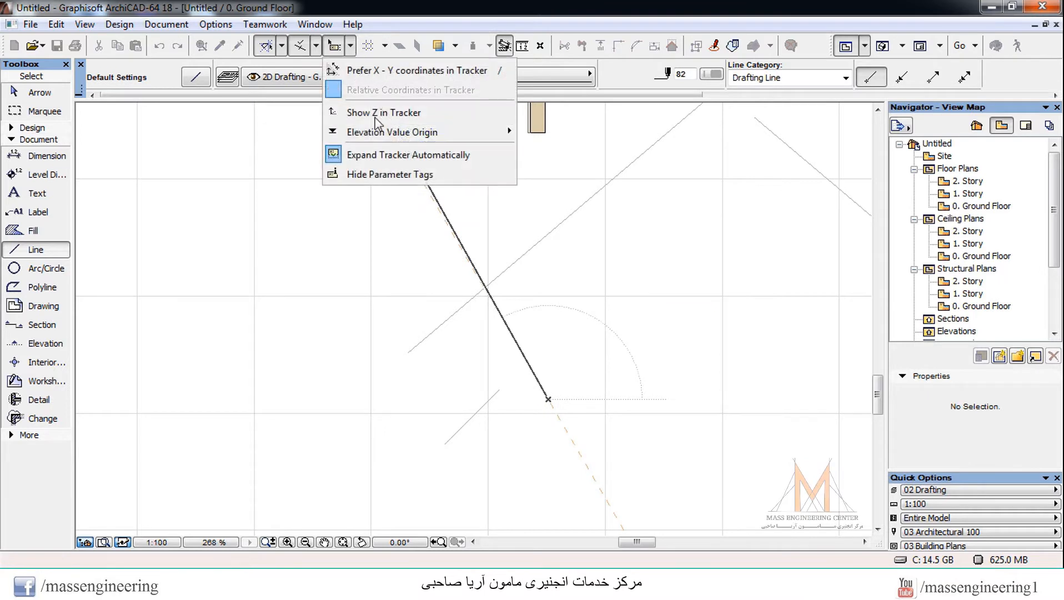
pyautogui.click(372, 176)
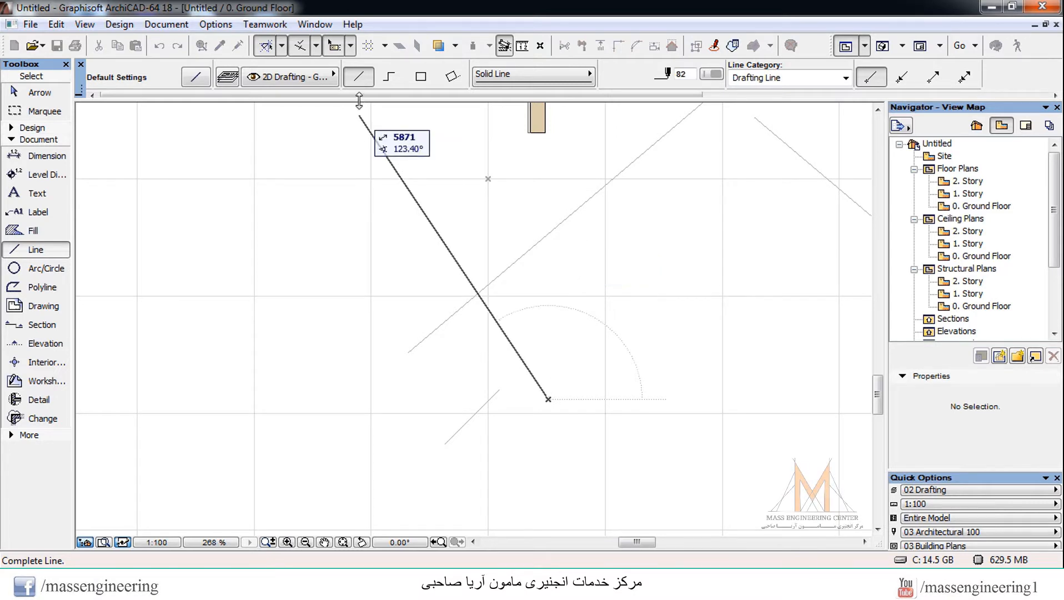
pyautogui.press('Escape')
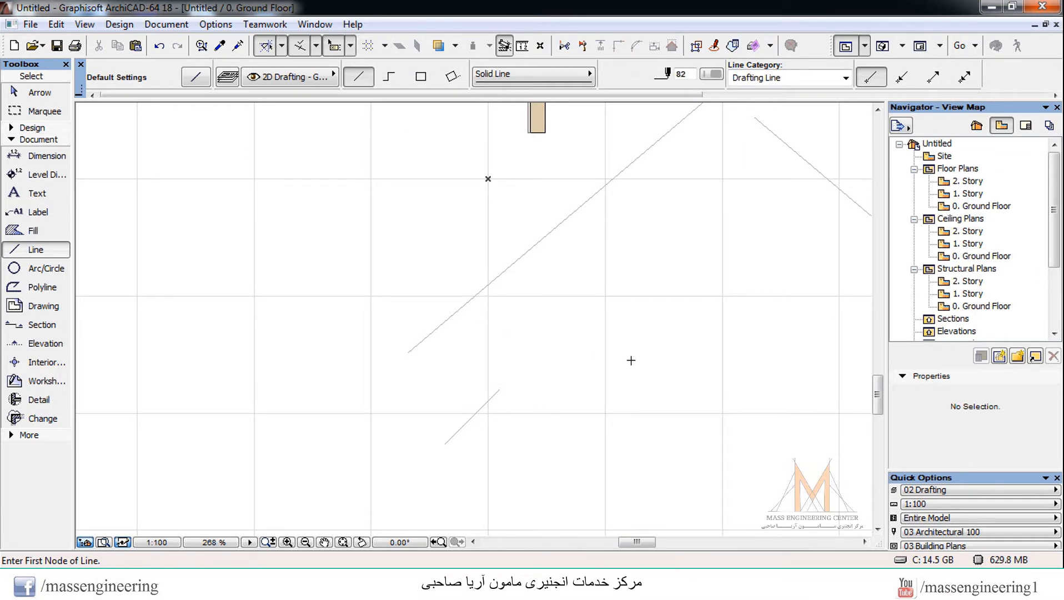
# Draw three separate diagonal lines beside the short 45° line, two rising and one falling from left to right.
pyautogui.click(533, 351)
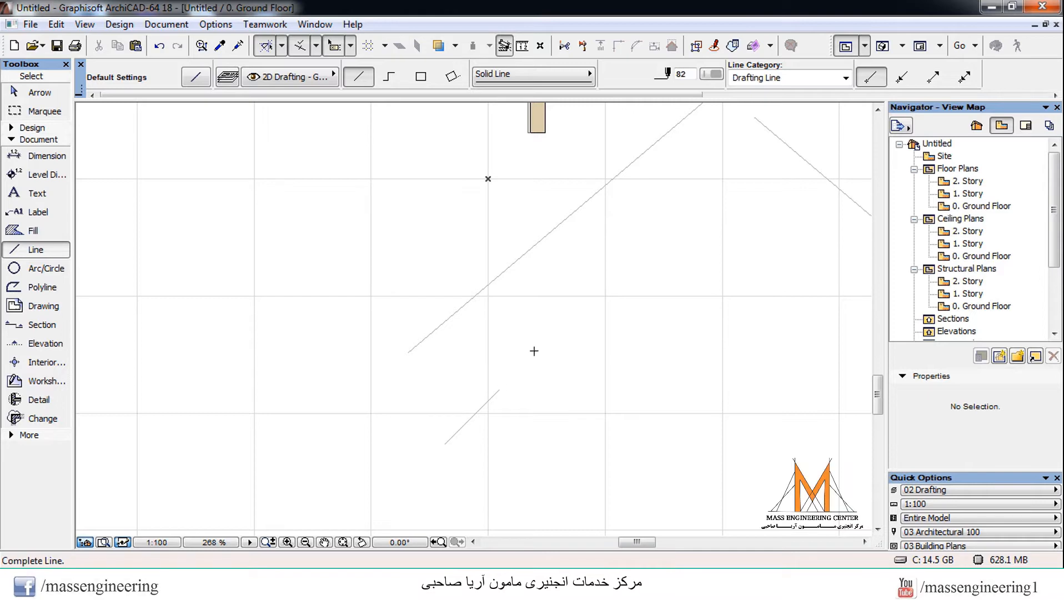
pyautogui.click(574, 279)
pyautogui.click(654, 235)
pyautogui.click(681, 298)
pyautogui.click(640, 353)
pyautogui.click(538, 472)
pyautogui.press('shift')
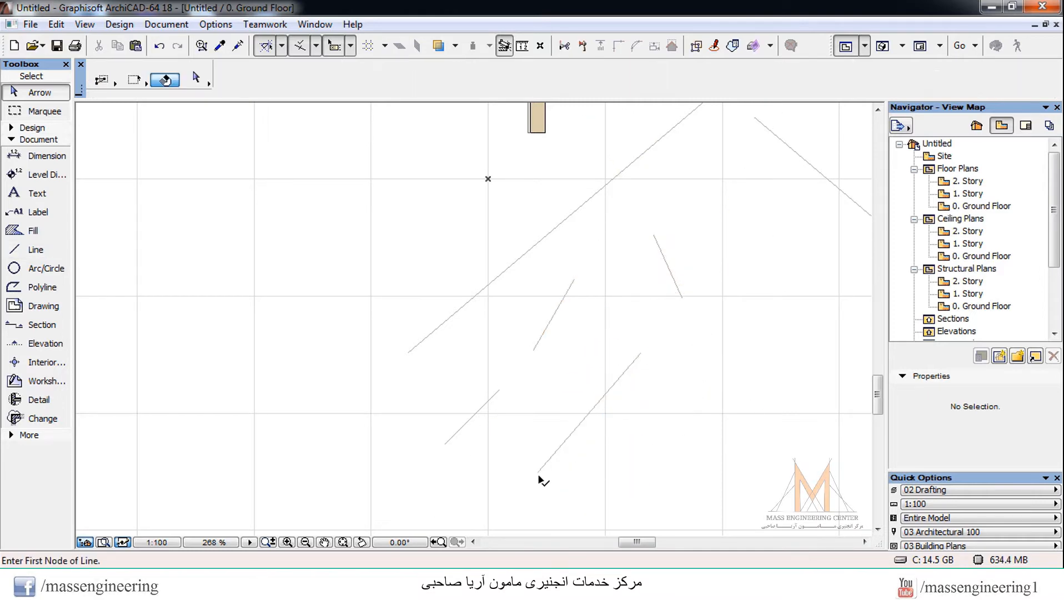
# Turn on grid snapping and draw a line diagonally across one grid square, just above the vertical wall's upper end.
pyautogui.scroll(-10, 472, 350)
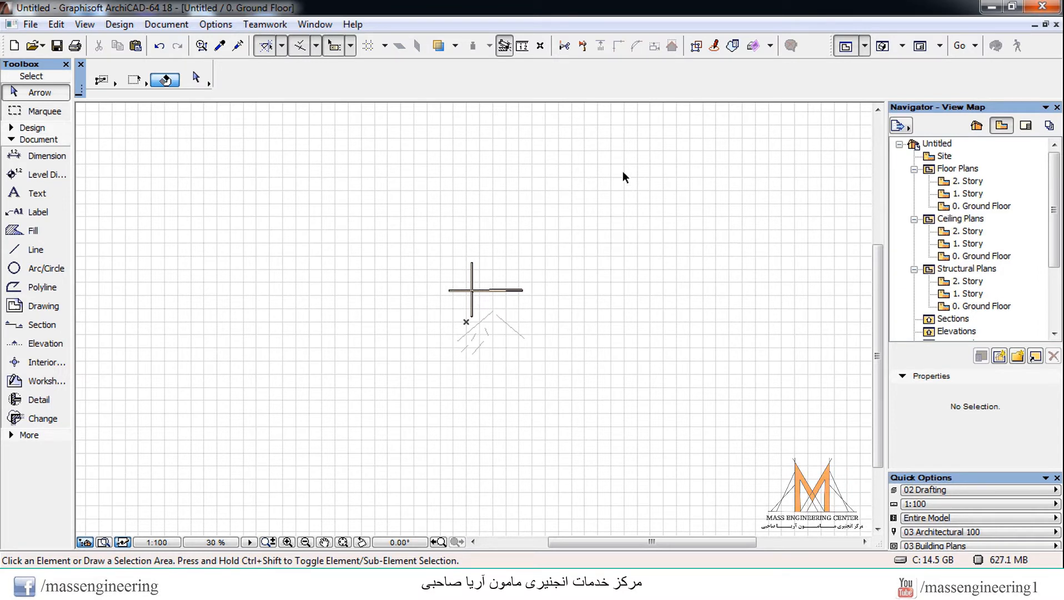
pyautogui.click(369, 47)
pyautogui.scroll(5, 459, 250)
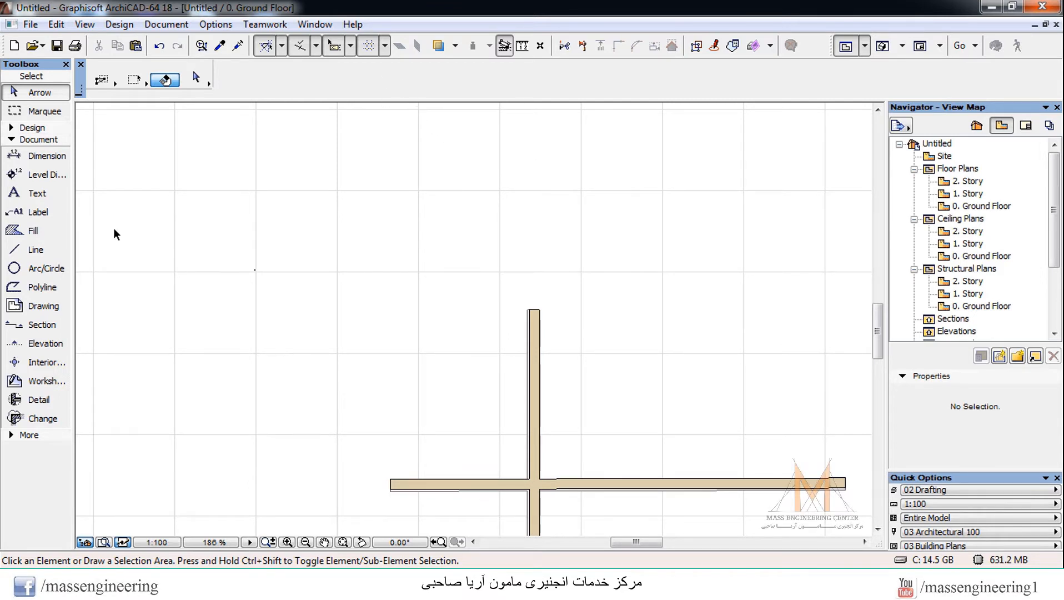
pyautogui.click(37, 251)
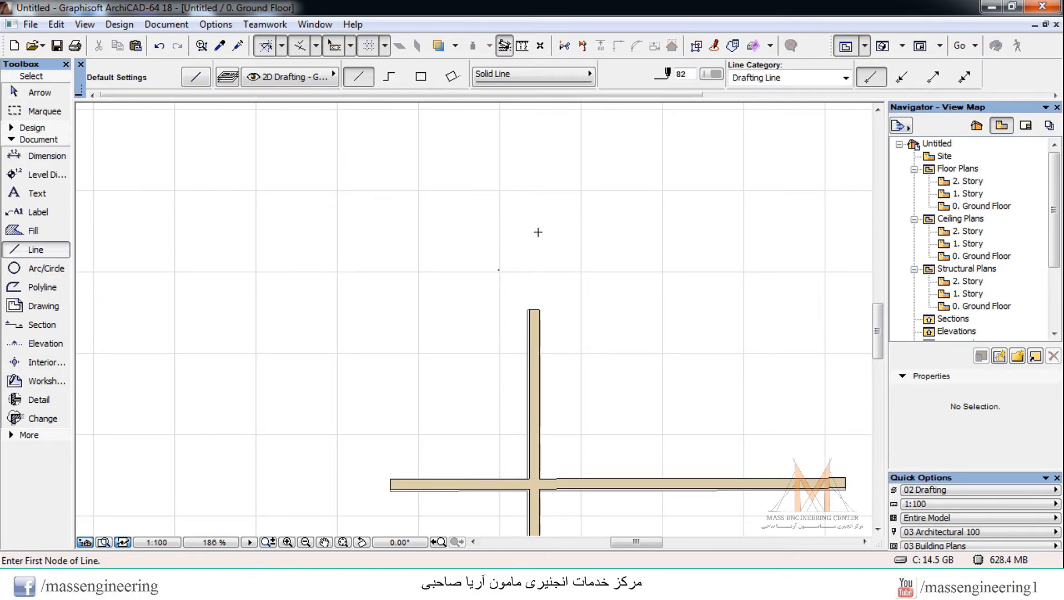
pyautogui.click(499, 271)
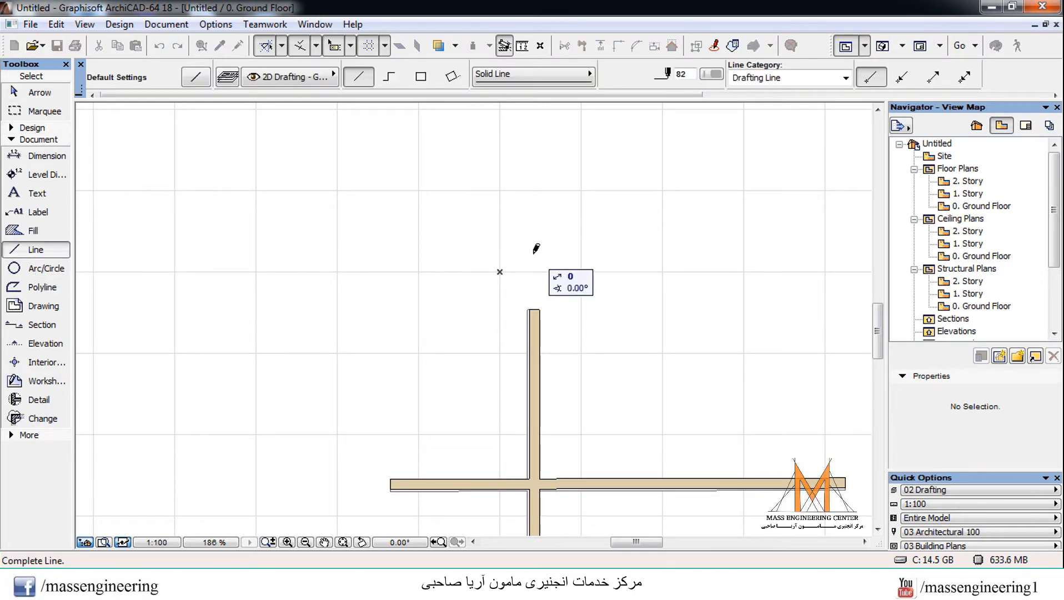
pyautogui.click(580, 190)
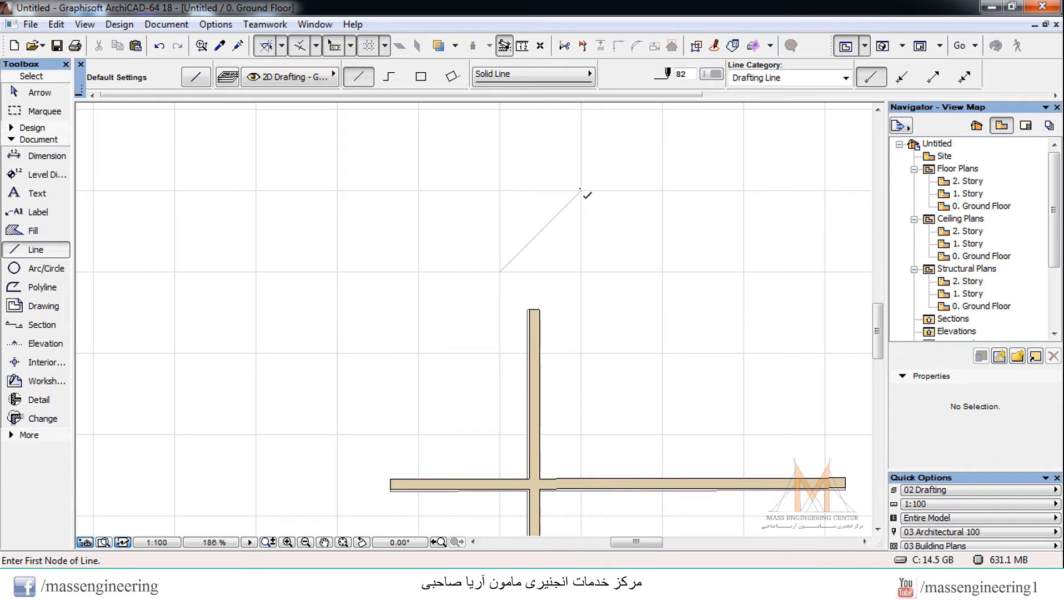
# Turn off grid snapping and draw a parallel line about 2819 long at 45° across the neighbouring grid square.
pyautogui.scroll(10, 580, 190)
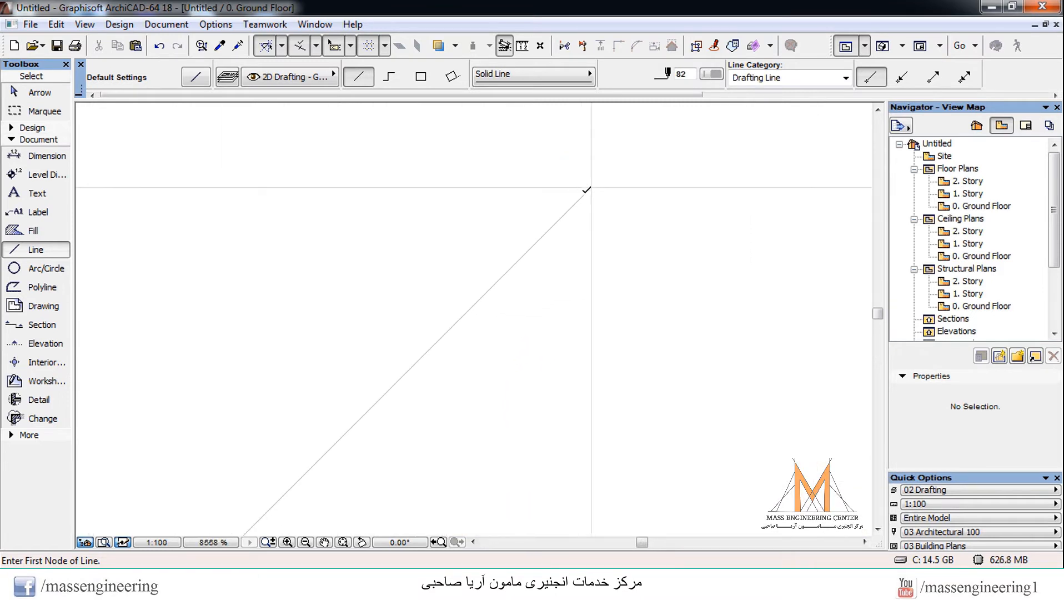
pyautogui.scroll(10, 586, 190)
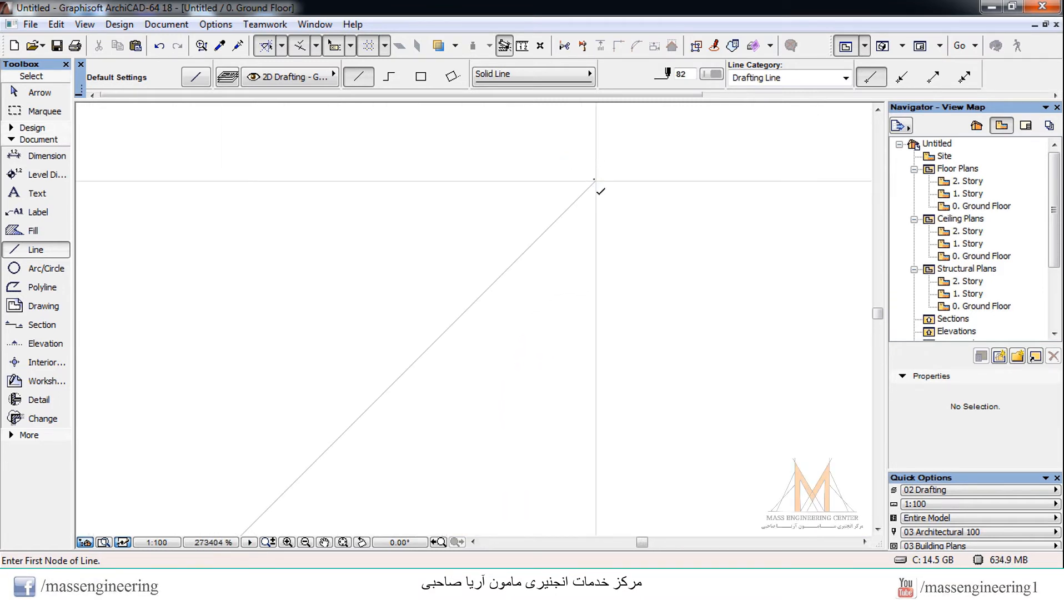
pyautogui.scroll(-7, 595, 179)
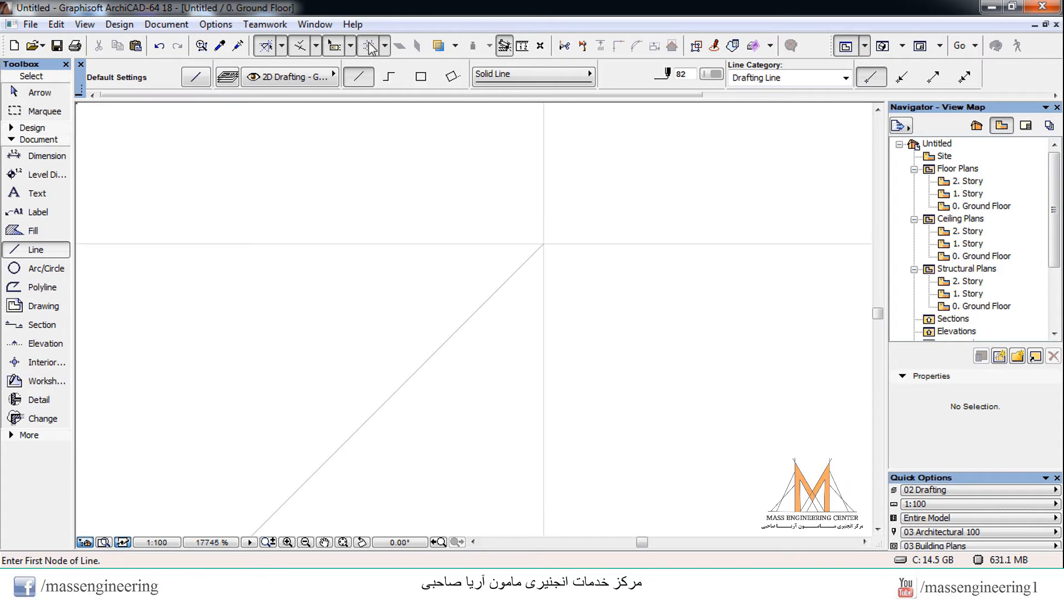
pyautogui.scroll(-10, 409, 171)
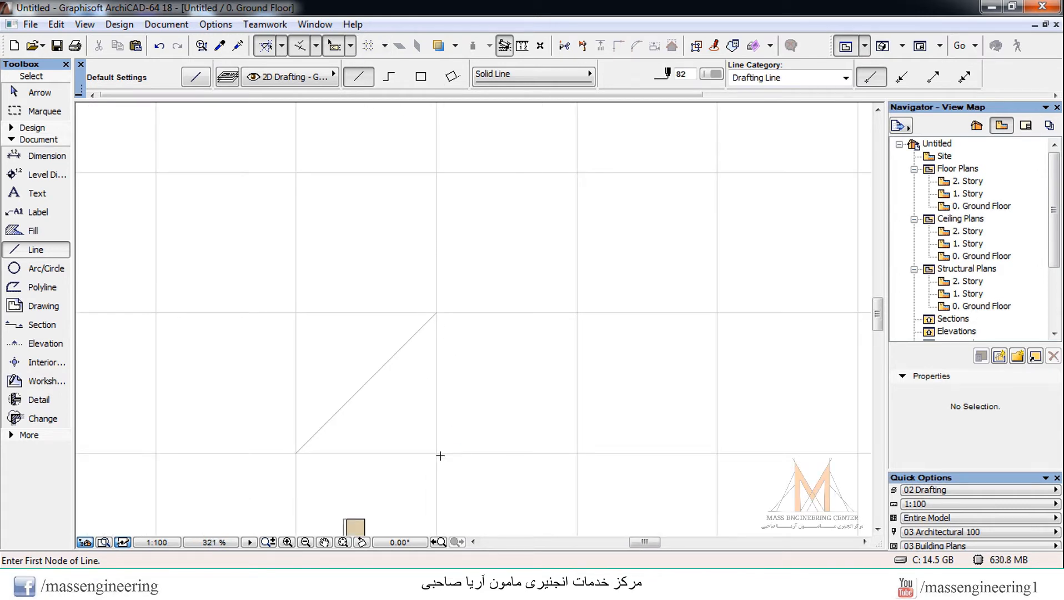
pyautogui.scroll(4, 435, 453)
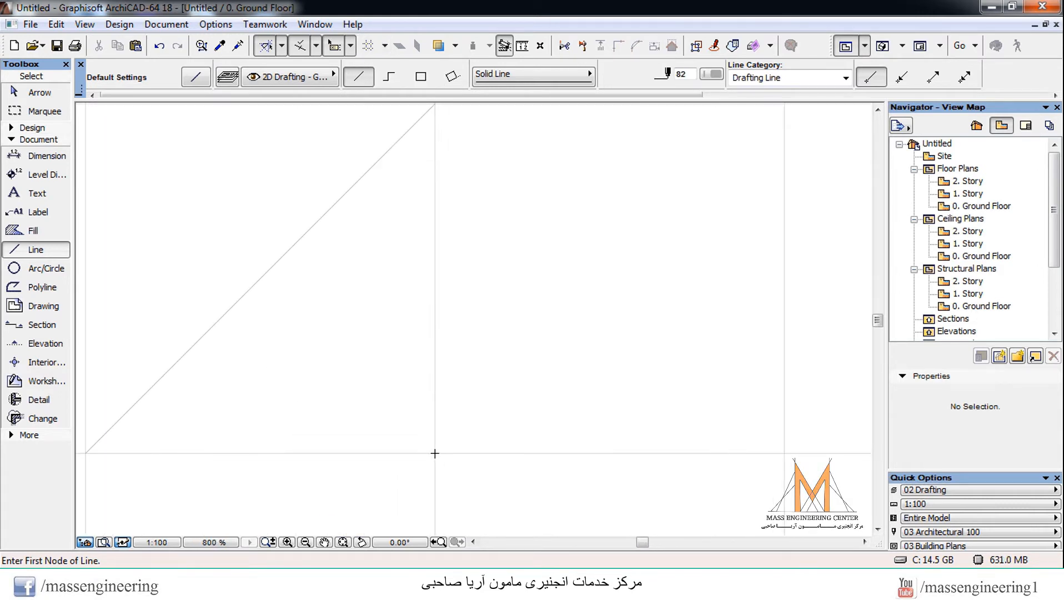
pyautogui.click(435, 454)
pyautogui.scroll(-1, 709, 300)
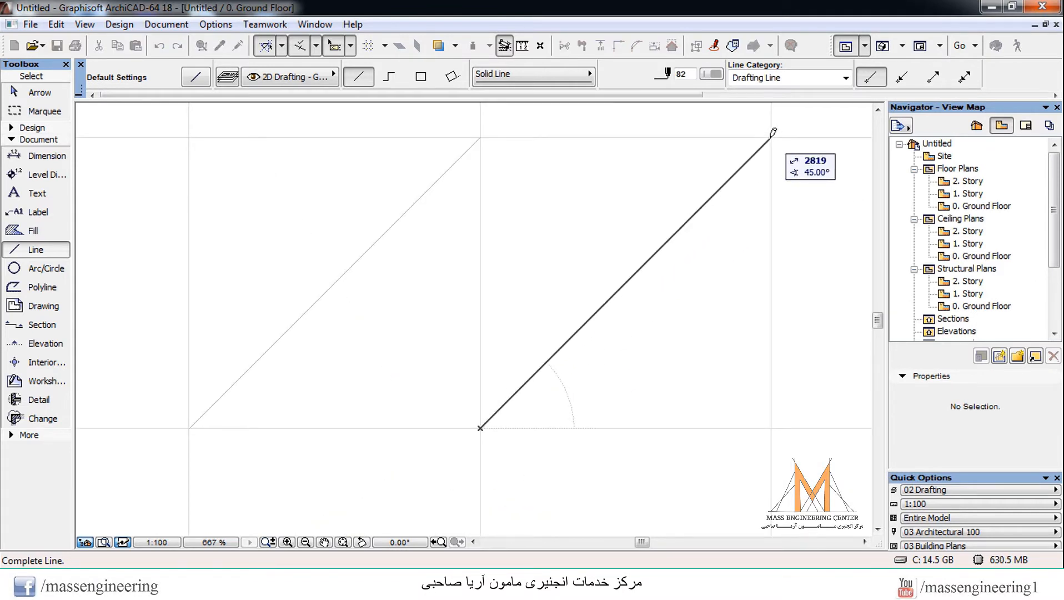
pyautogui.click(771, 137)
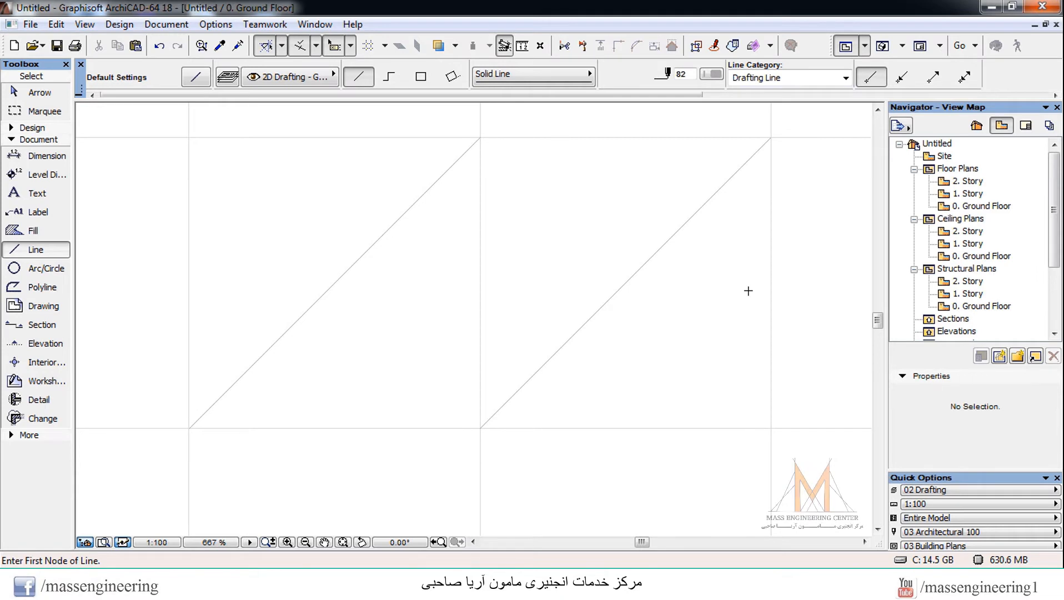
# Check the start of the new line against the grid intersection and turn grid snapping back on.
pyautogui.scroll(14, 486, 445)
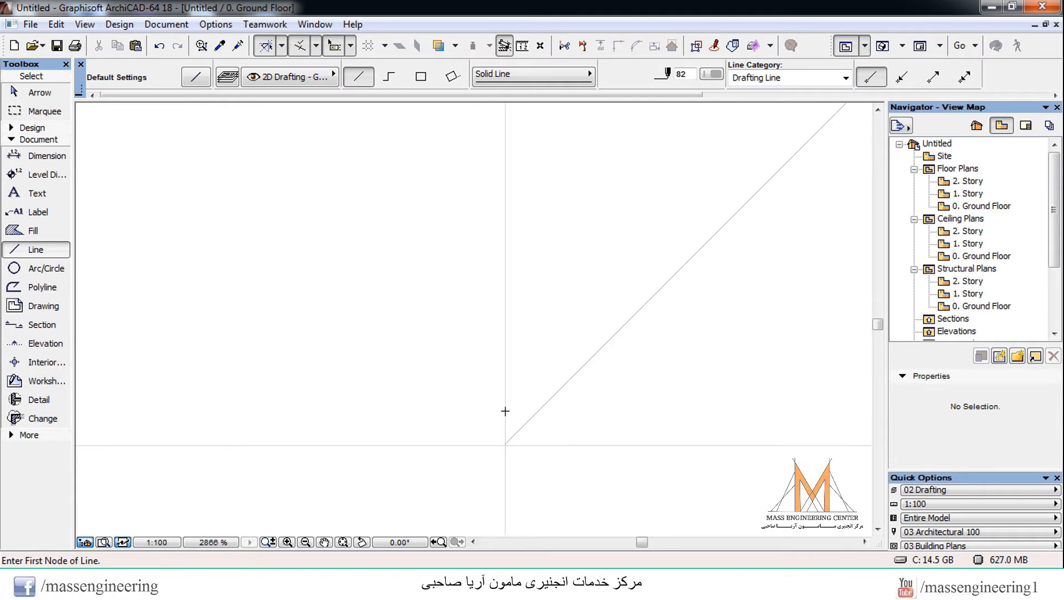
pyautogui.scroll(20, 506, 481)
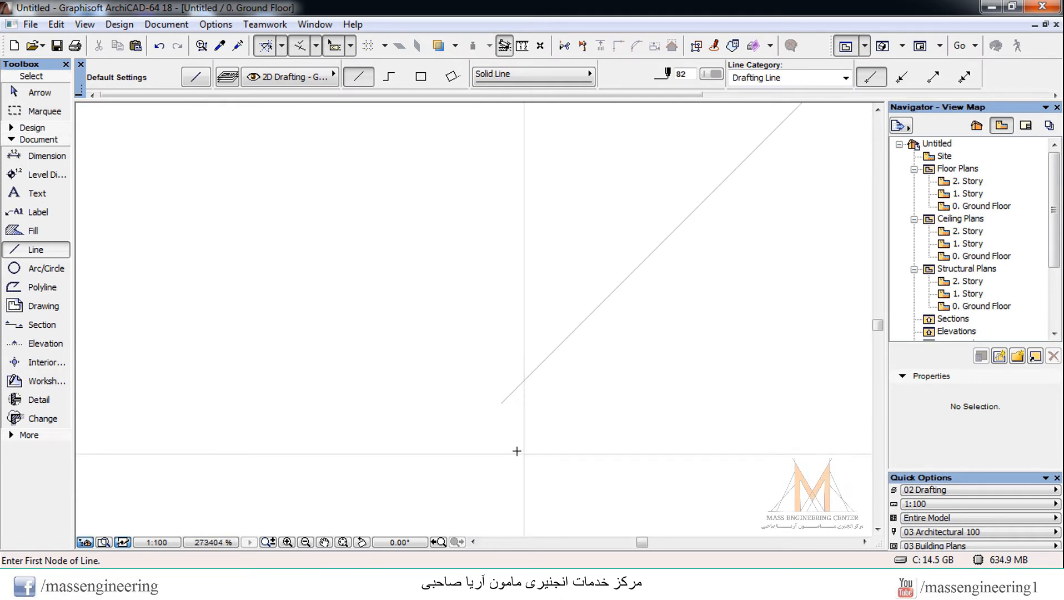
pyautogui.scroll(-10, 492, 349)
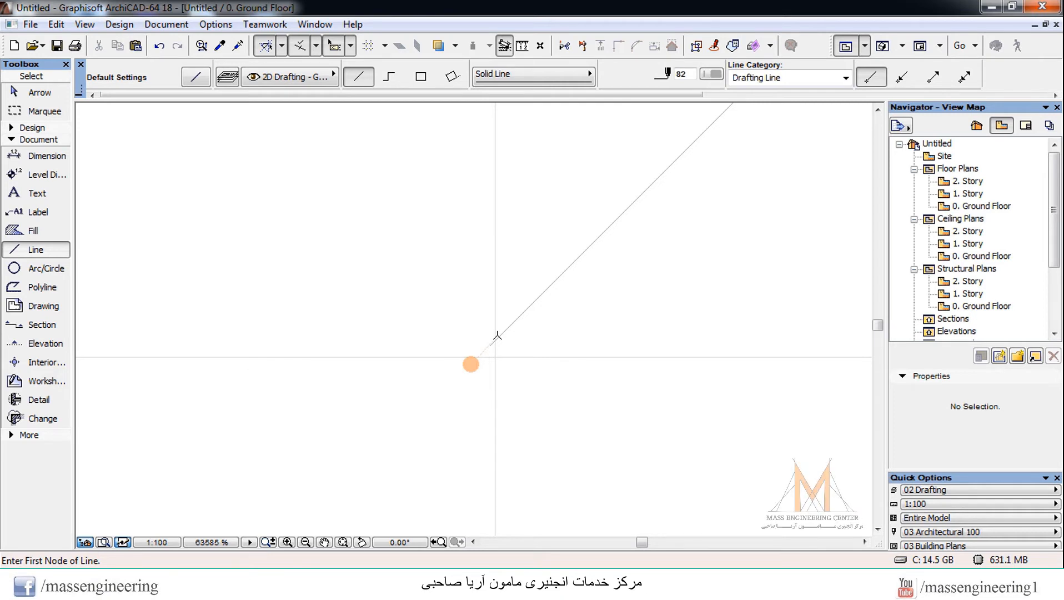
pyautogui.scroll(-6, 451, 202)
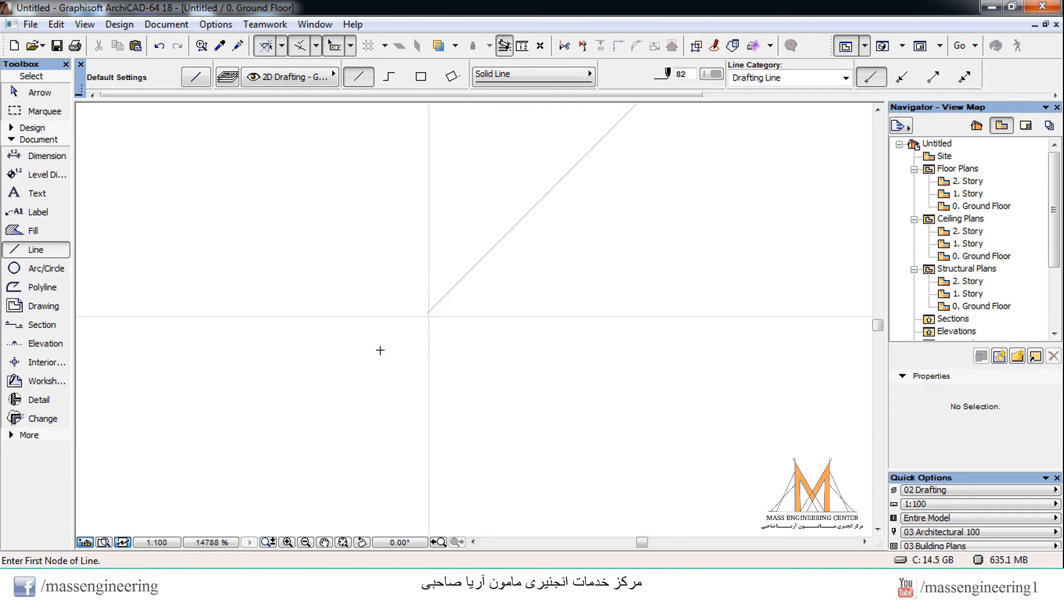
pyautogui.click(352, 46)
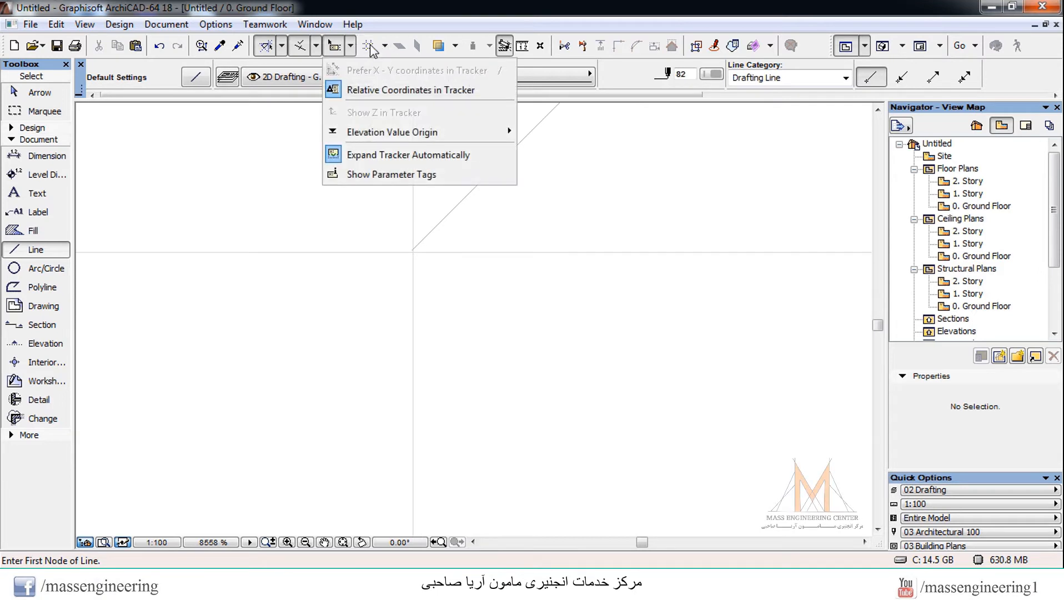
pyautogui.click(369, 46)
pyautogui.click(384, 54)
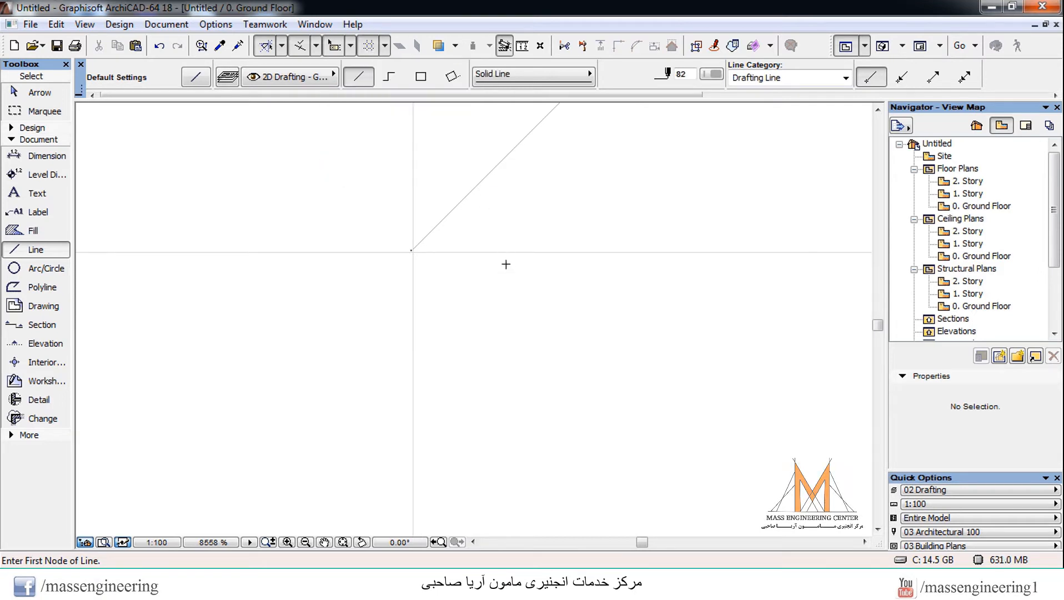
# Switch snapping to the Snap Grid and draw a diagonal line below the last 45° line, crossing the horizontal grid line.
pyautogui.scroll(-4, 392, 300)
pyautogui.scroll(-1, 421, 321)
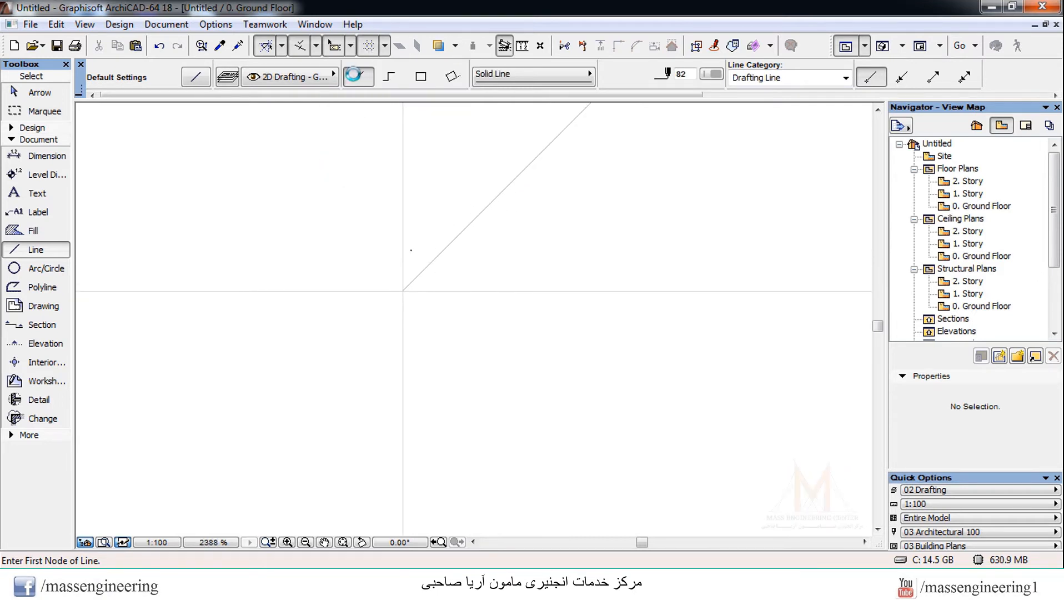
pyautogui.click(384, 47)
pyautogui.click(384, 47)
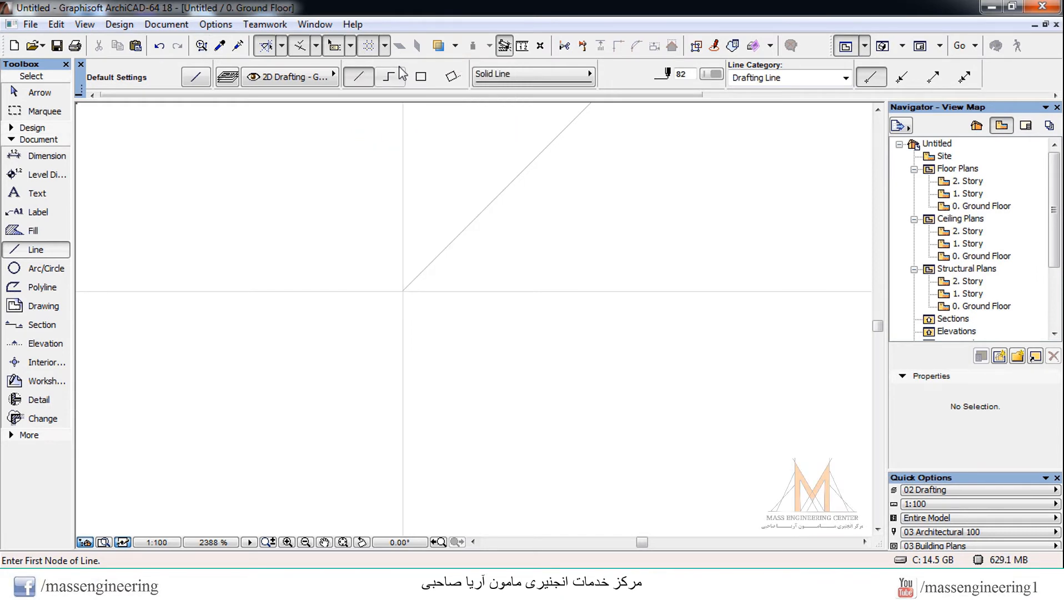
pyautogui.click(384, 47)
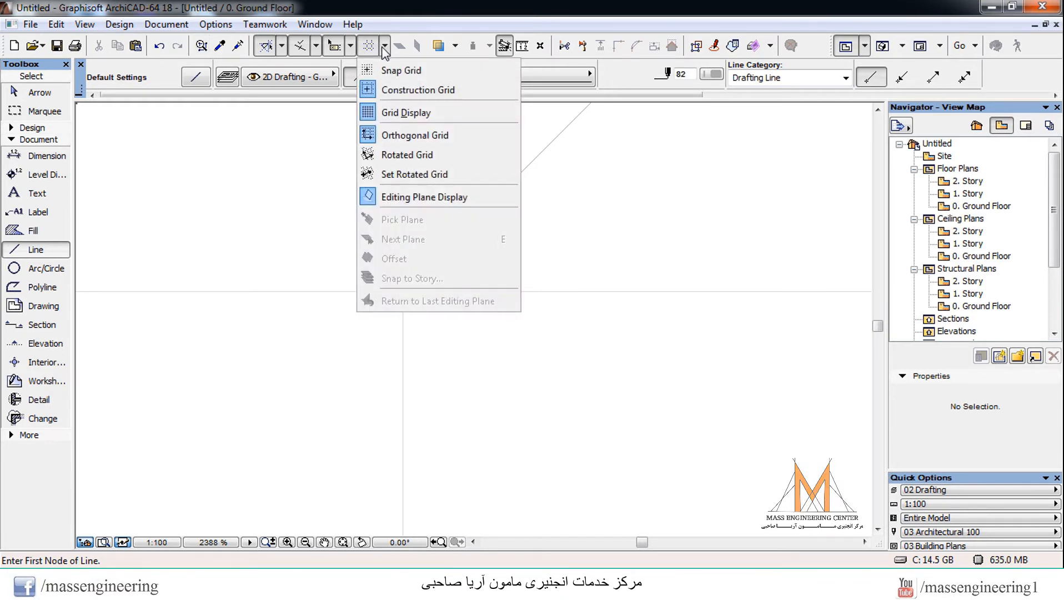
pyautogui.click(391, 68)
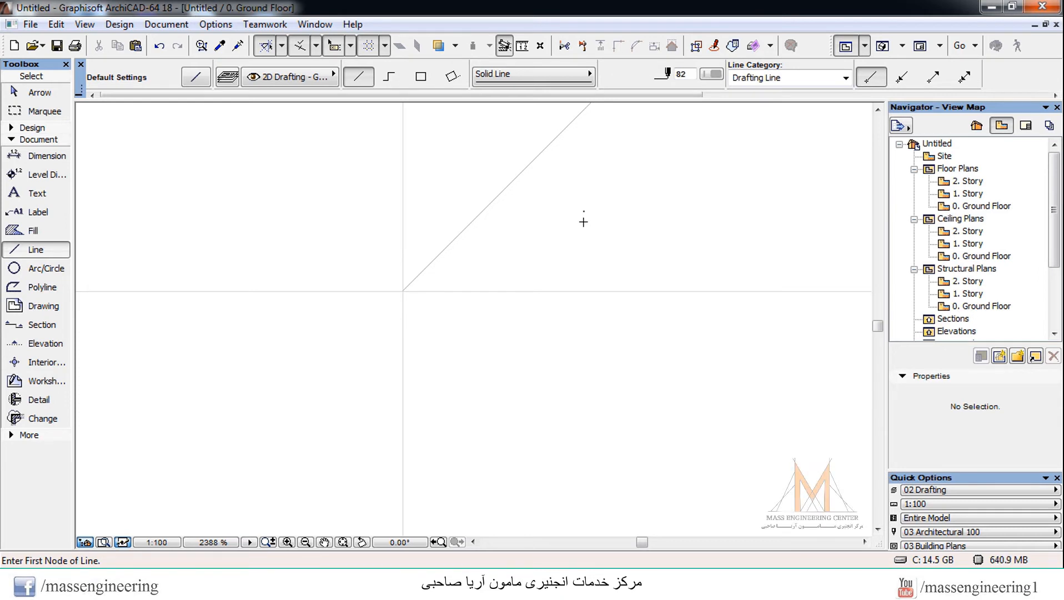
pyautogui.click(662, 213)
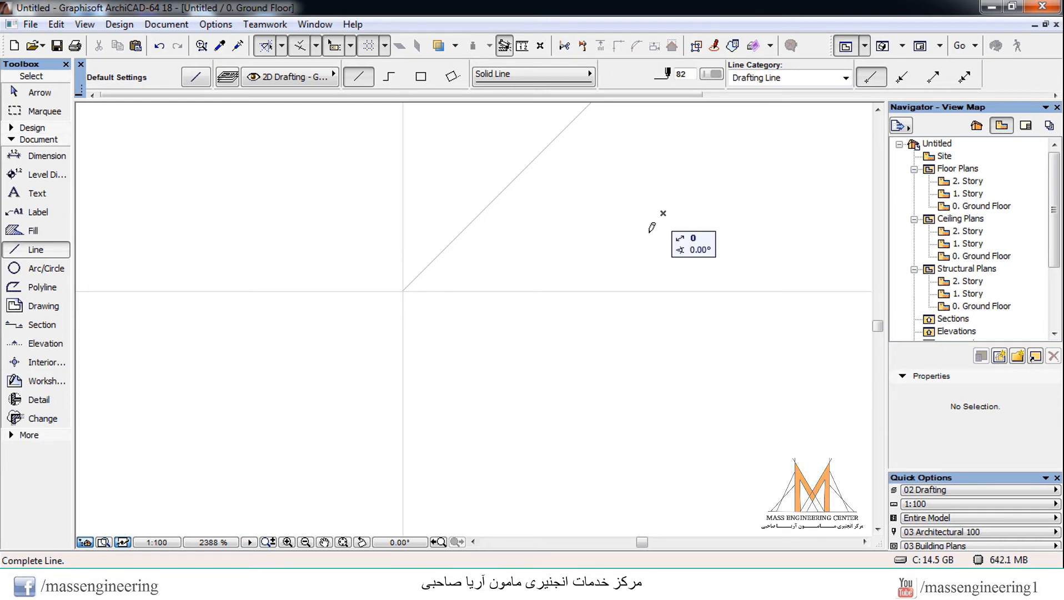
pyautogui.click(454, 396)
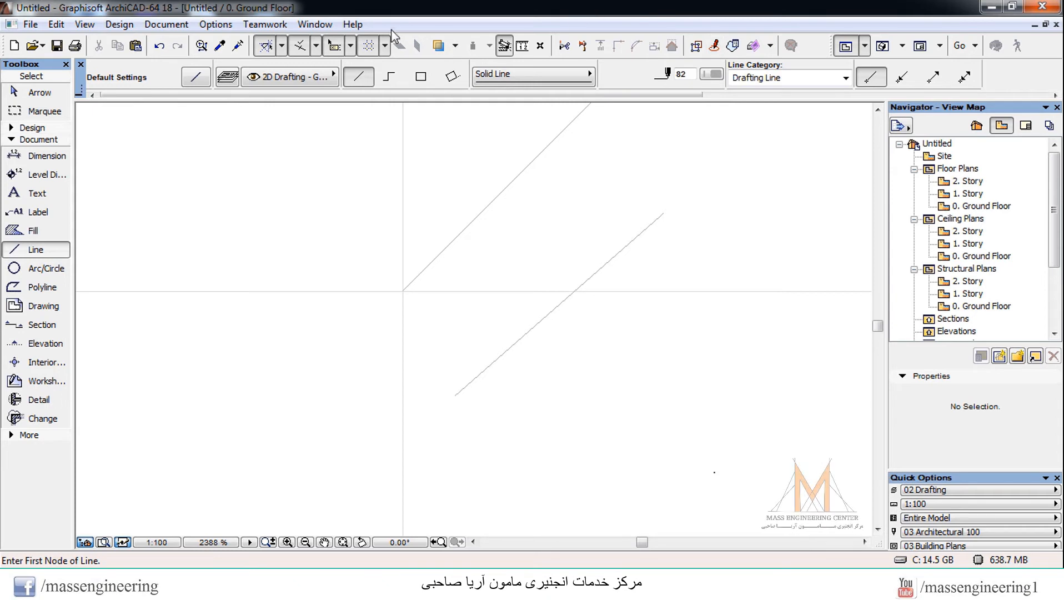
# Switch snapping to the Construction Grid and back to the Snap Grid.
pyautogui.click(384, 45)
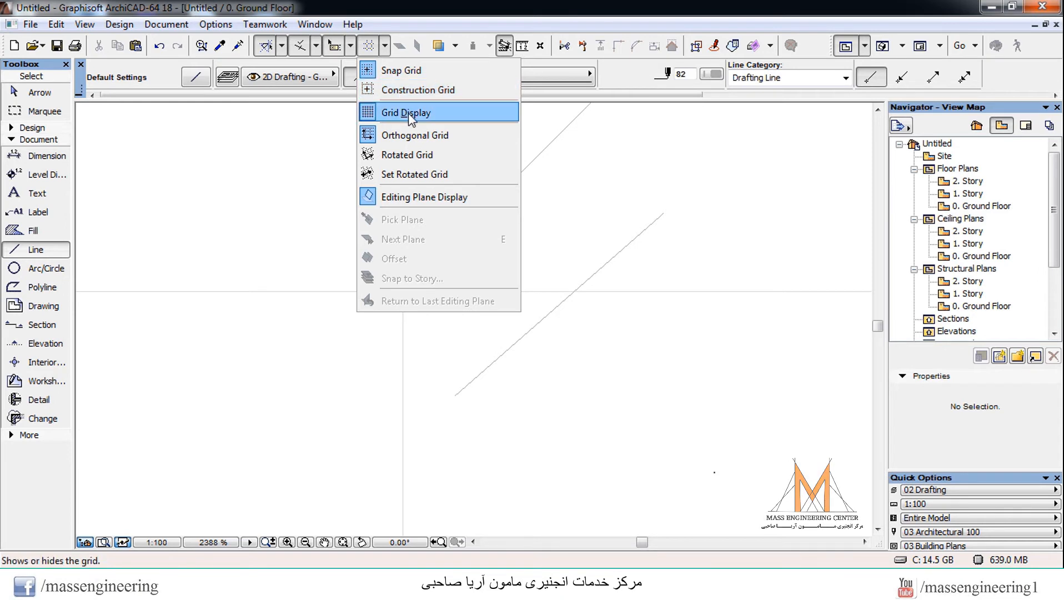
pyautogui.click(381, 95)
pyautogui.click(384, 46)
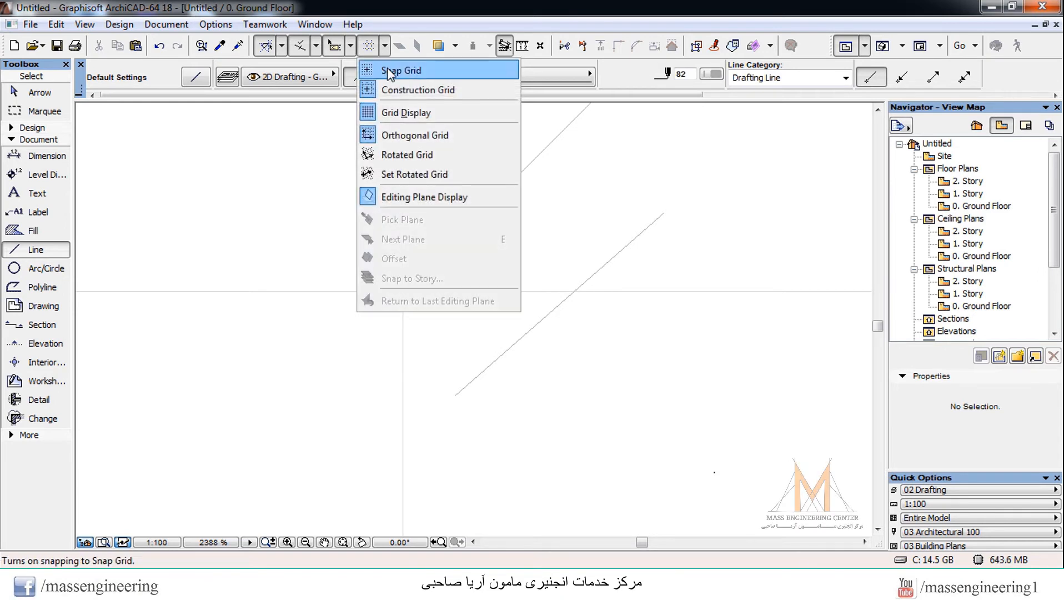
pyautogui.click(388, 71)
# Hide the grid display on the floor plan.
pyautogui.click(384, 46)
pyautogui.click(394, 113)
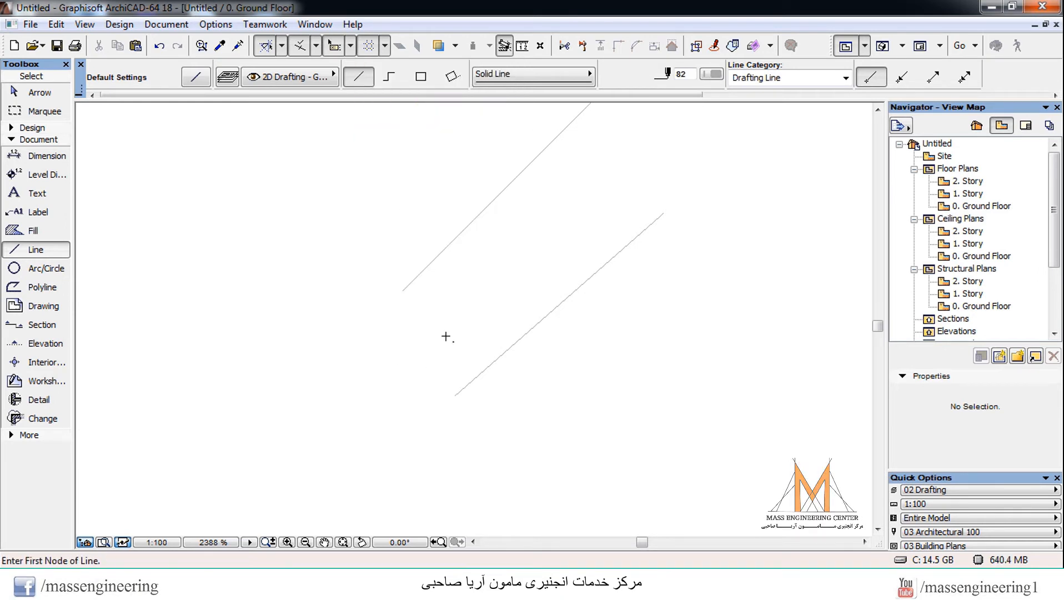
# Switch snapping to the Construction Grid and draw a steep diagonal line above the crossed walls, right of the short lines.
pyautogui.scroll(-10, 392, 254)
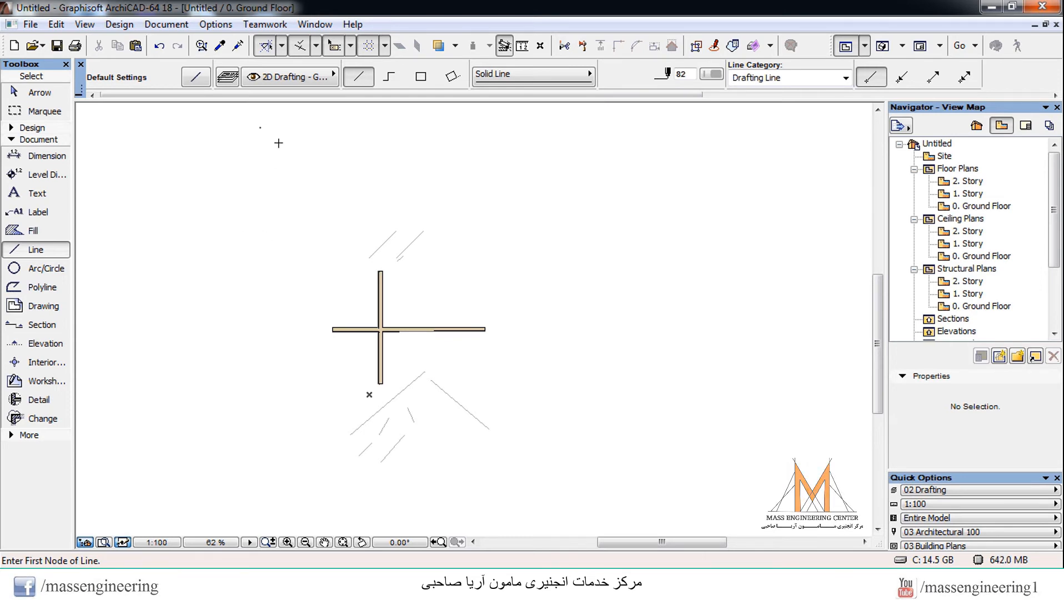
pyautogui.click(384, 46)
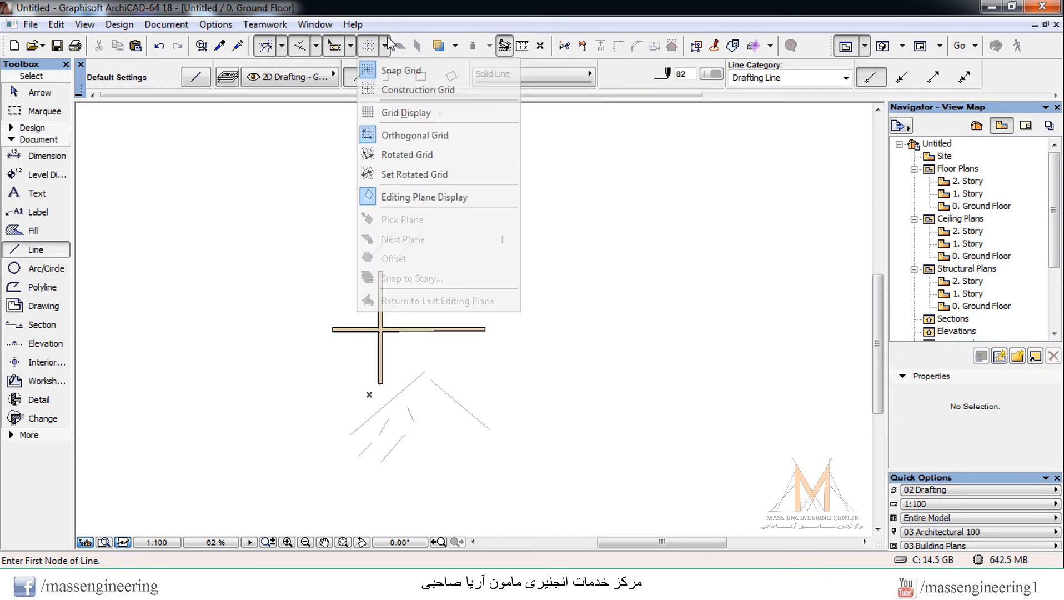
pyautogui.click(398, 93)
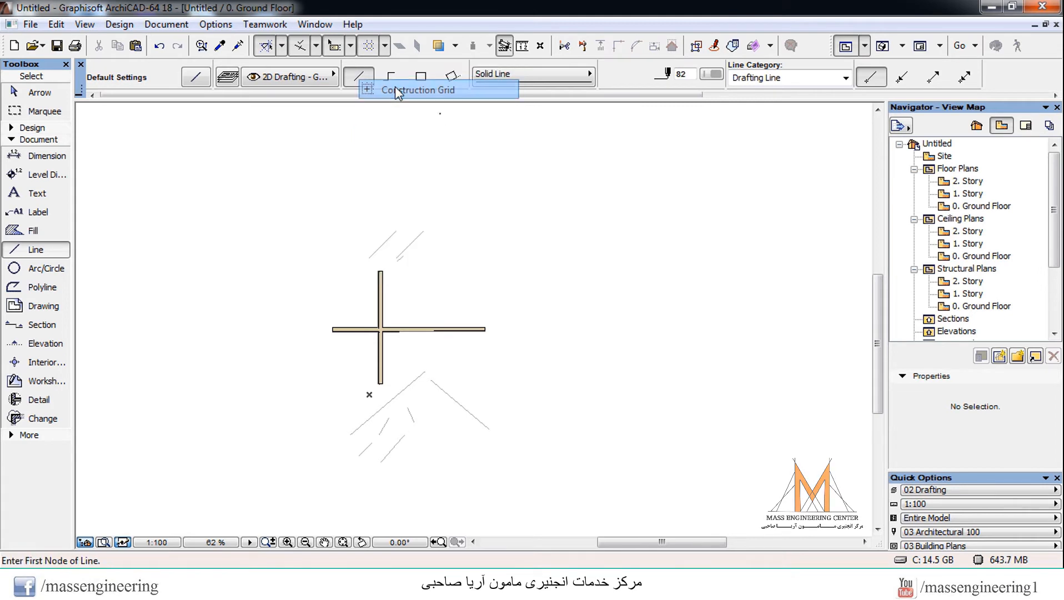
pyautogui.click(505, 149)
pyautogui.click(478, 231)
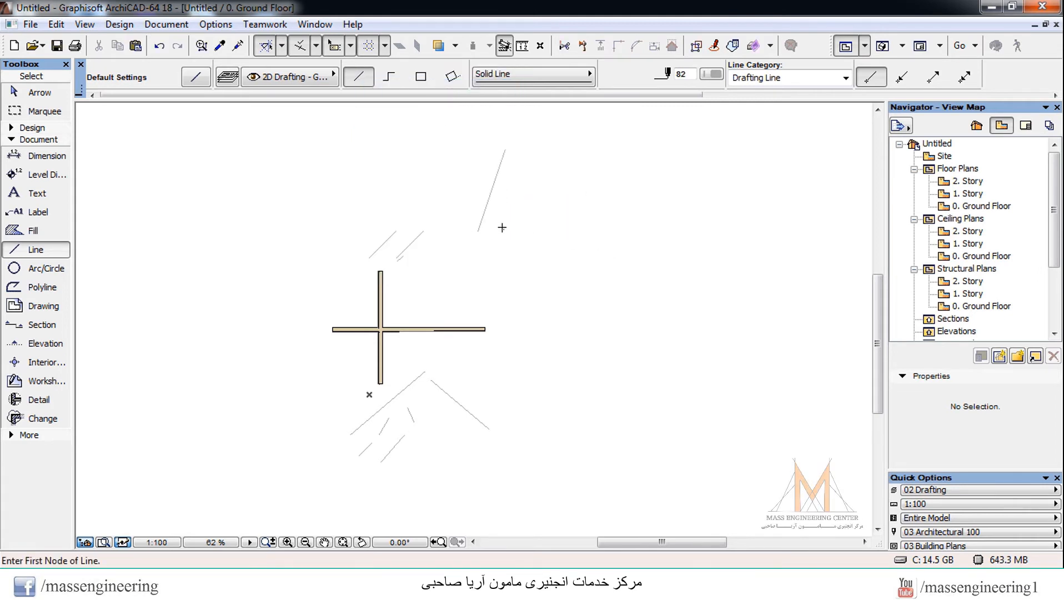
# Show the grid display on the floor plan and switch it to the Rotated Grid.
pyautogui.click(384, 46)
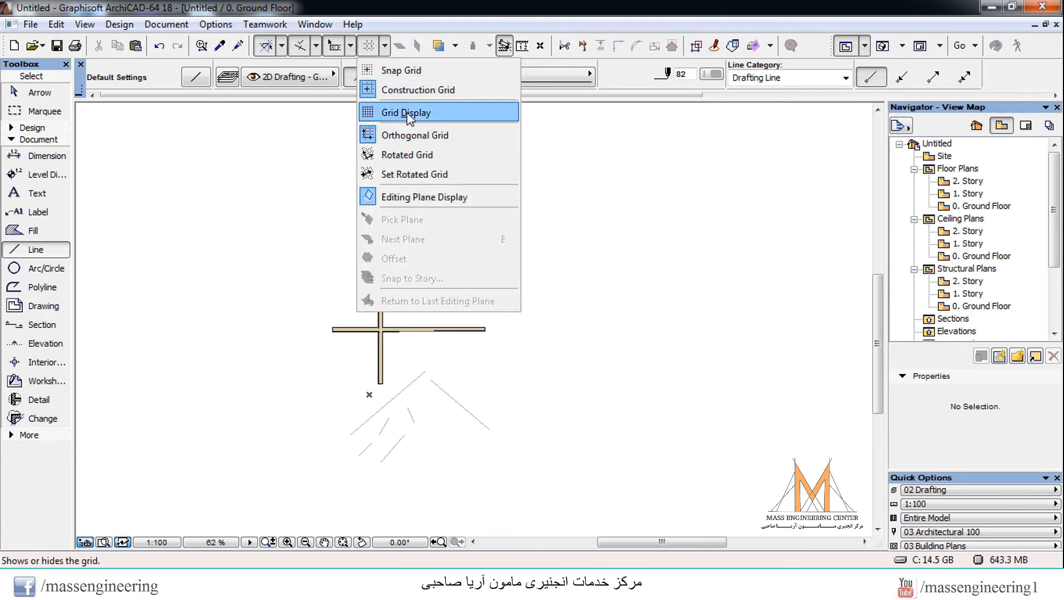
pyautogui.click(402, 113)
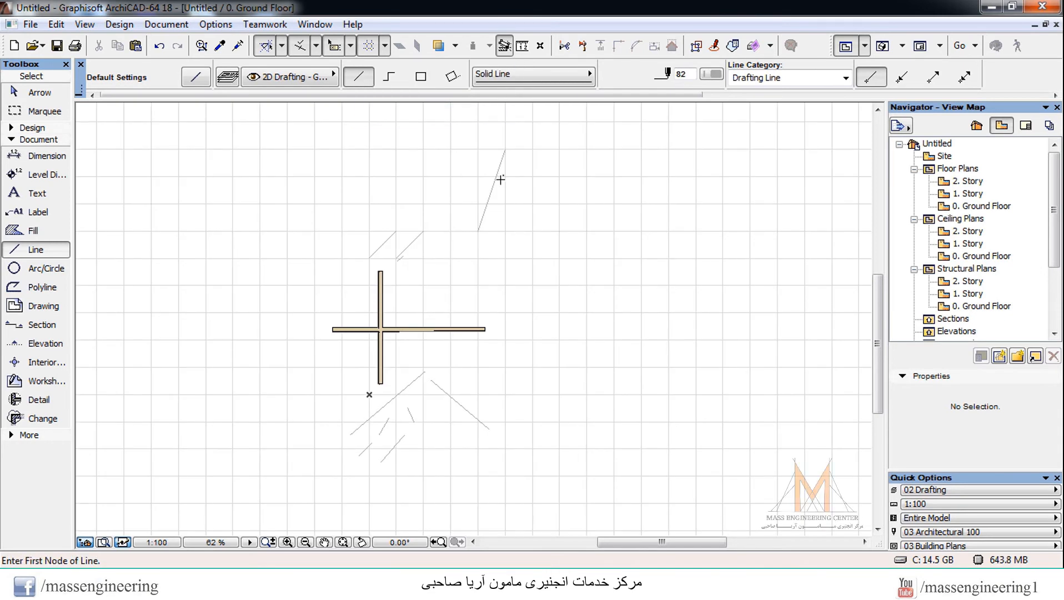
pyautogui.click(385, 46)
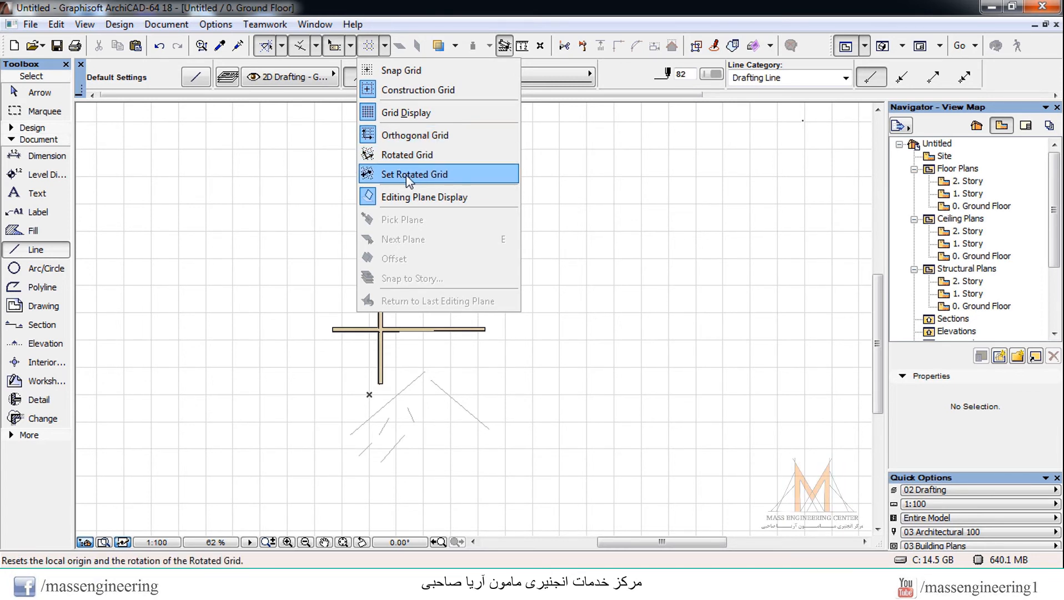
pyautogui.click(401, 155)
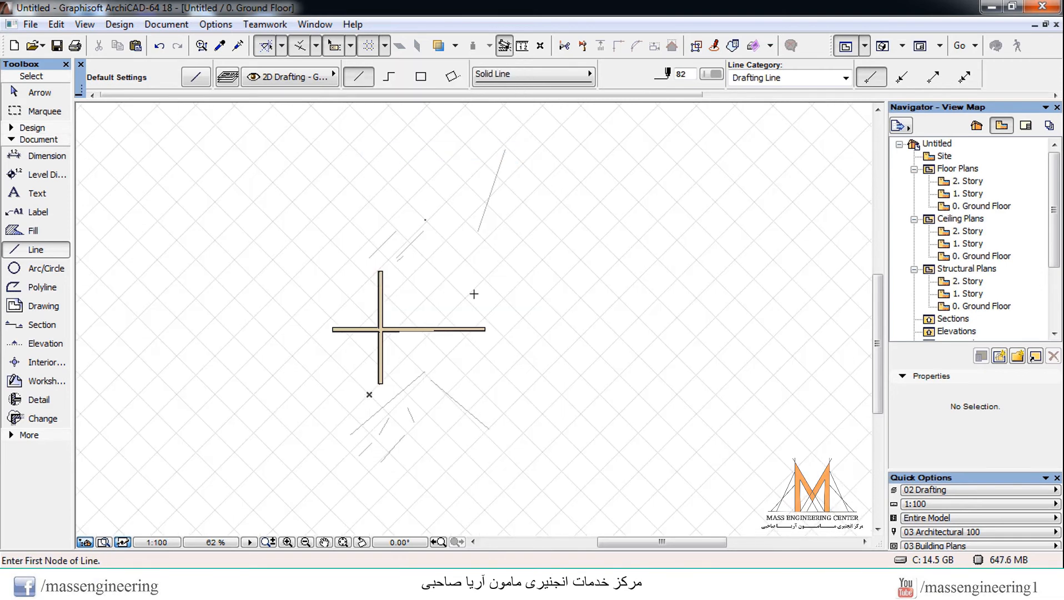
pyautogui.scroll(-5, 370, 286)
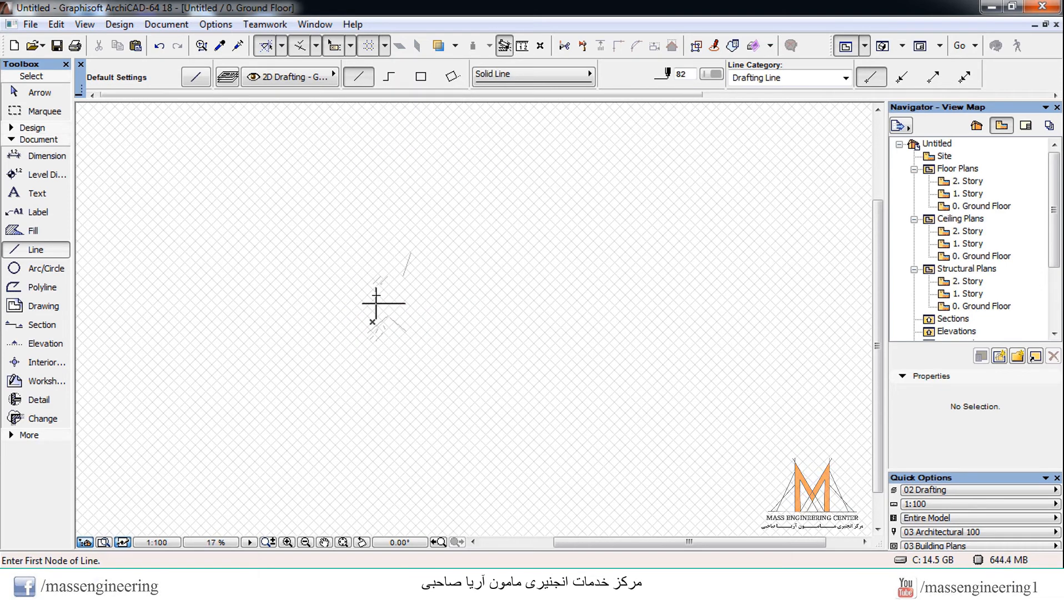
# Set a new rotated grid direction with a shallow rising reference vector in the empty area to the lower right of the walls.
pyautogui.click(385, 47)
pyautogui.click(410, 174)
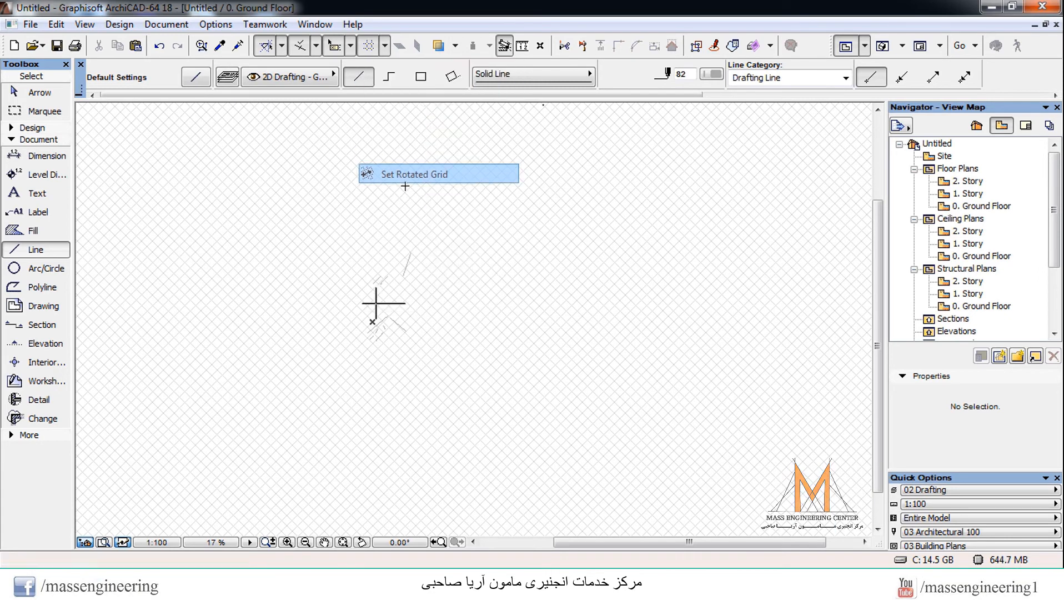
pyautogui.click(454, 370)
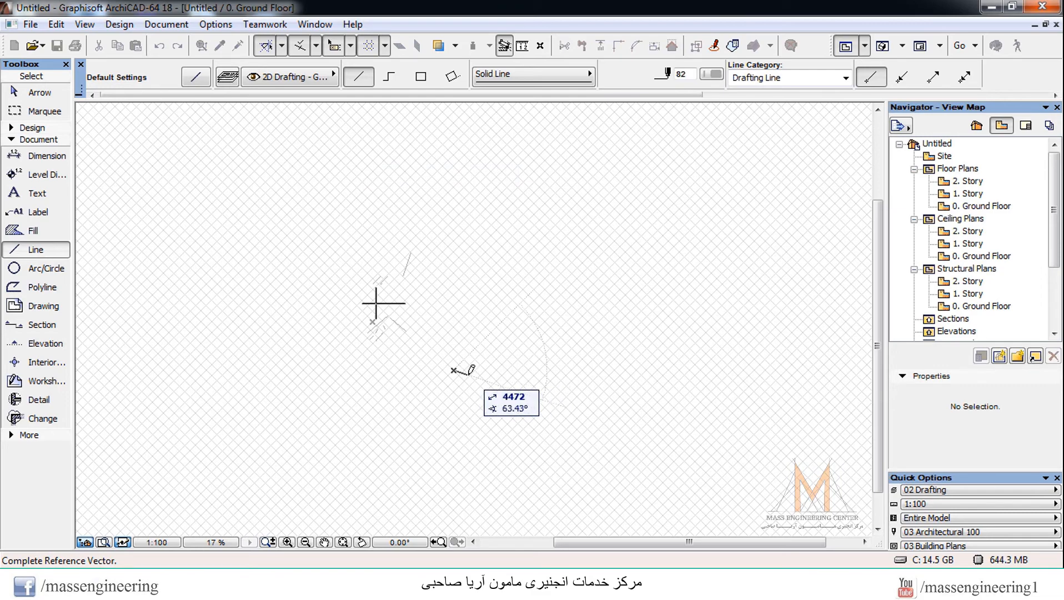
pyautogui.click(582, 337)
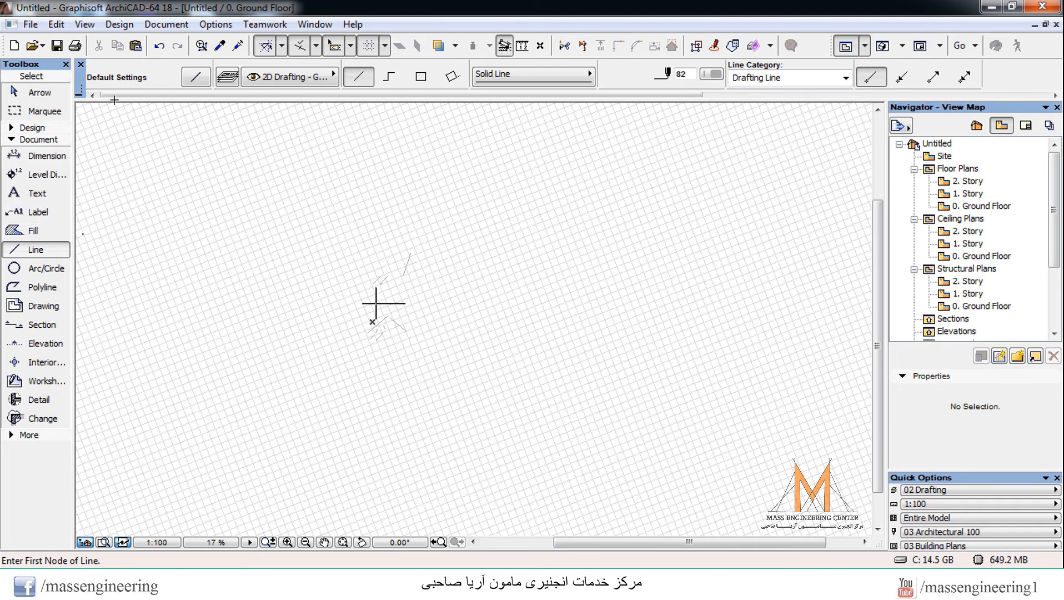
# Return the grid to the Orthogonal Grid and check the Editing Plane Display option.
pyautogui.click(385, 47)
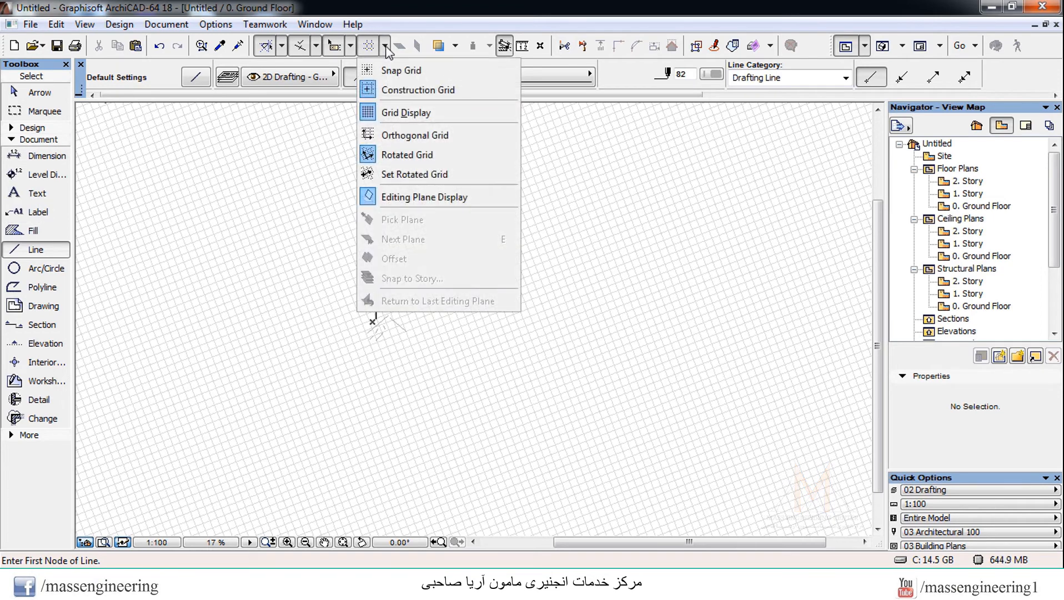
pyautogui.click(425, 136)
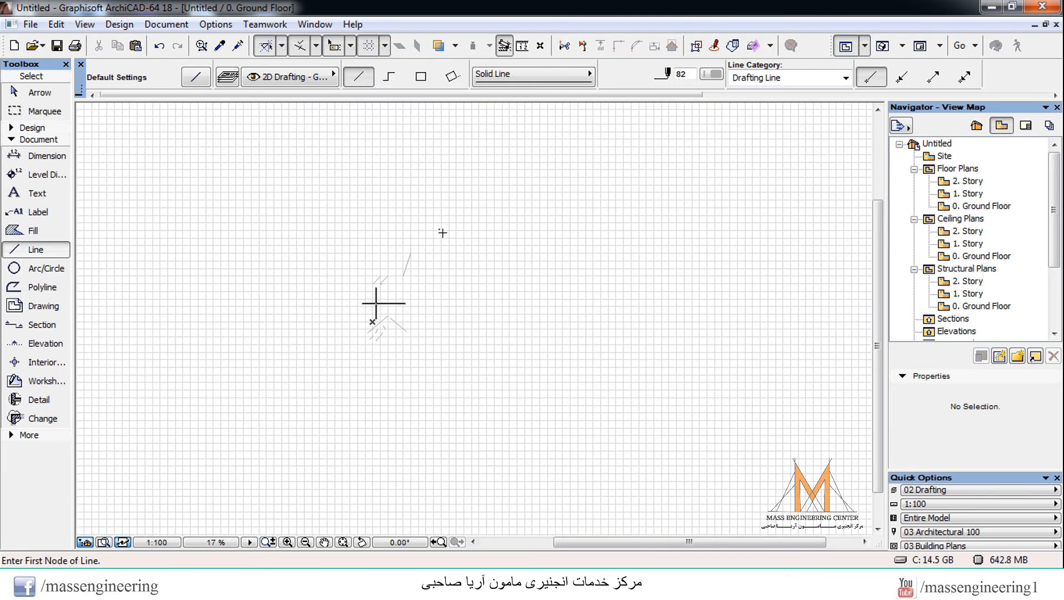
pyautogui.click(374, 47)
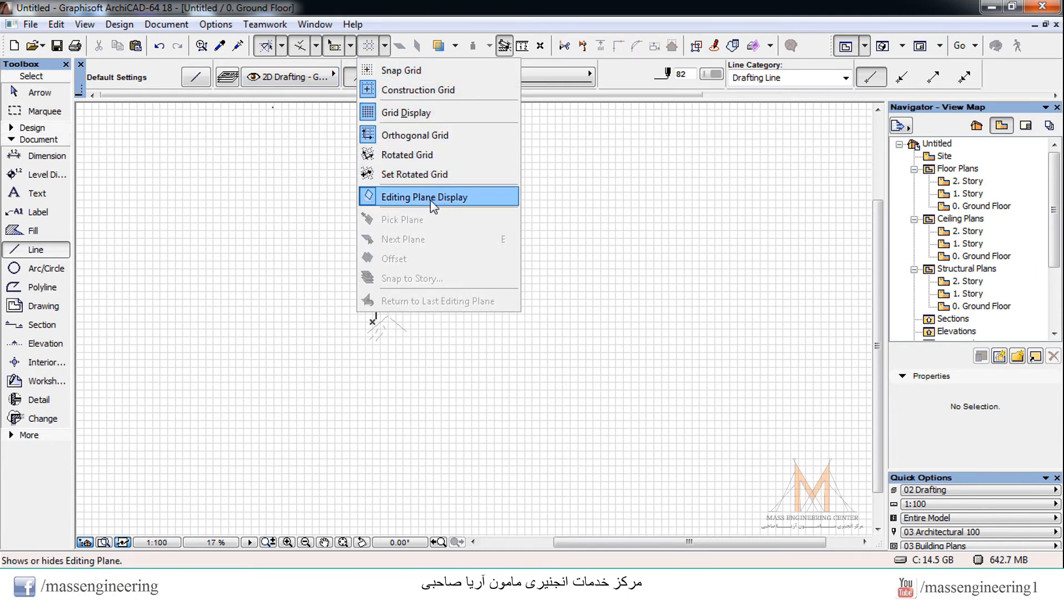
pyautogui.click(612, 231)
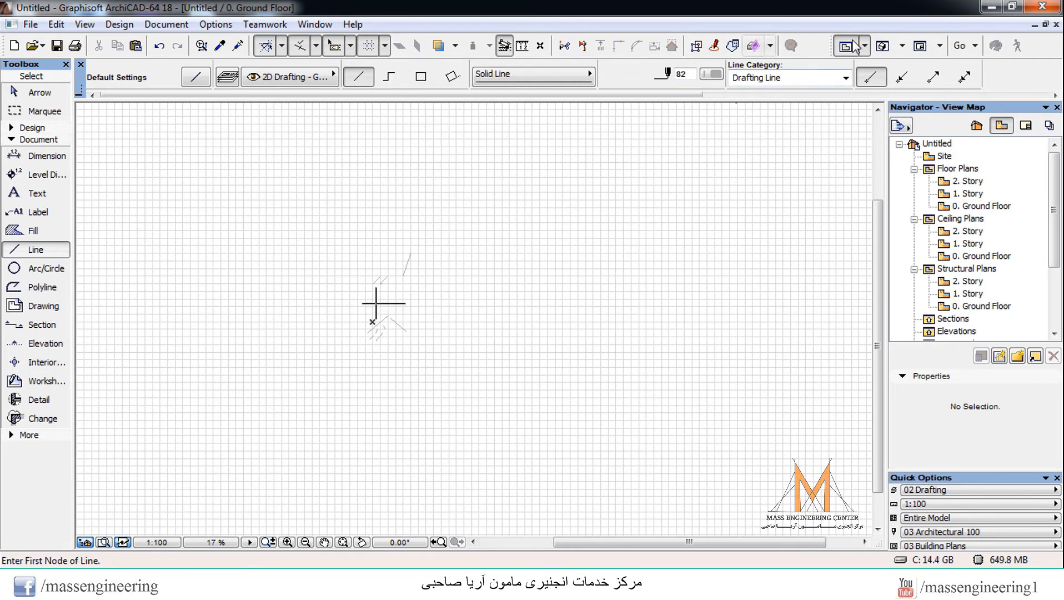
# Open the 3D view of the model and review the grid and editing plane options available there.
pyautogui.click(883, 46)
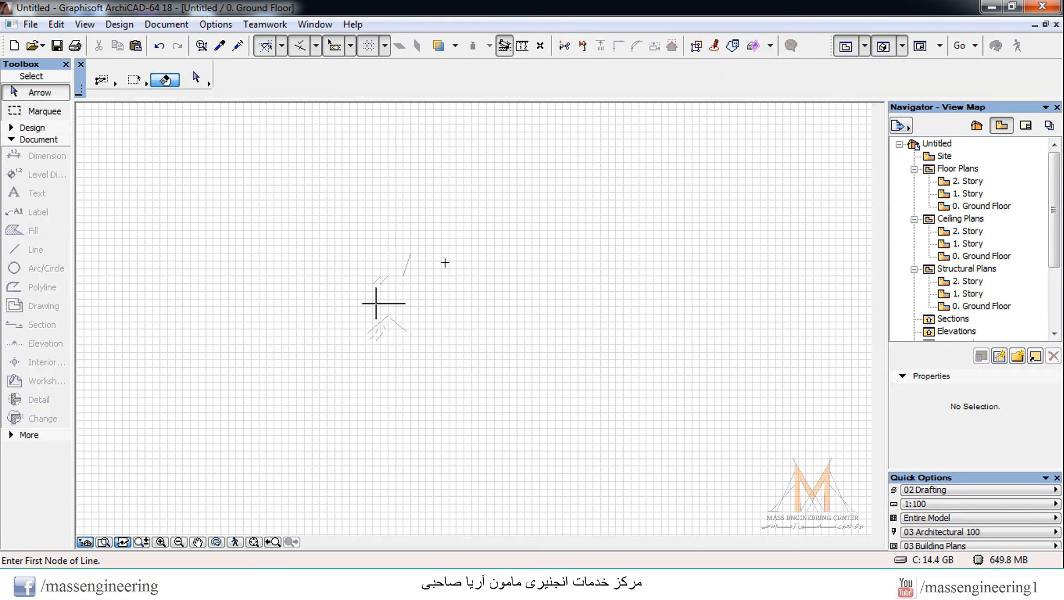
pyautogui.scroll(-2, 557, 220)
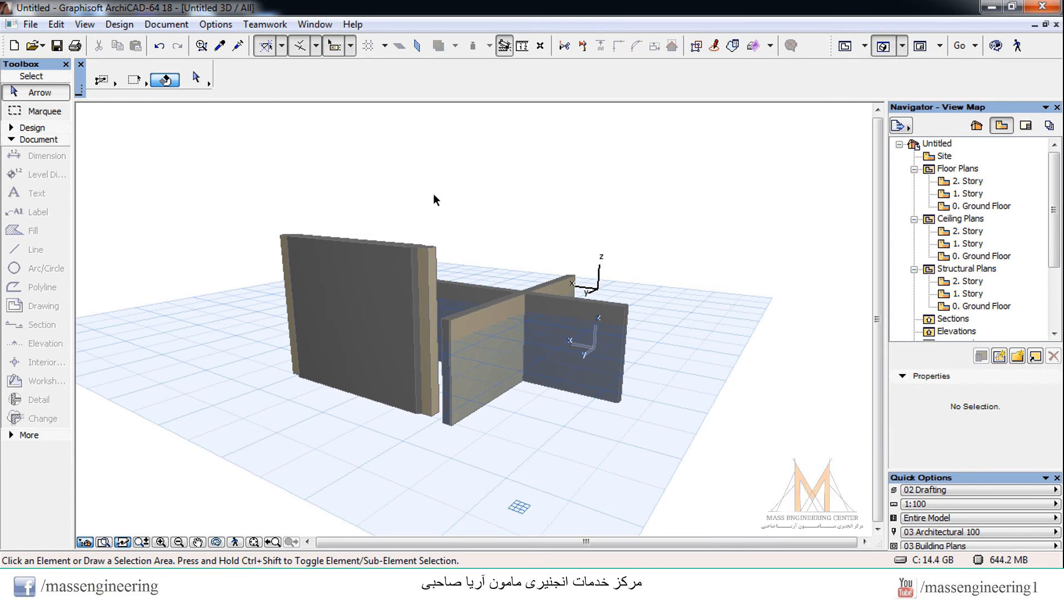
pyautogui.click(384, 46)
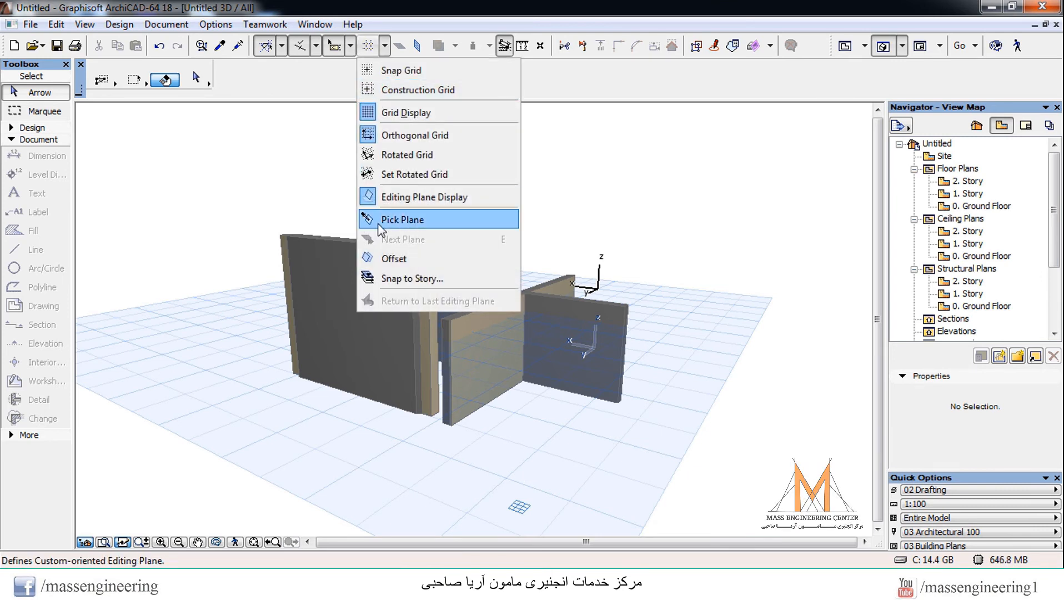
pyautogui.click(409, 49)
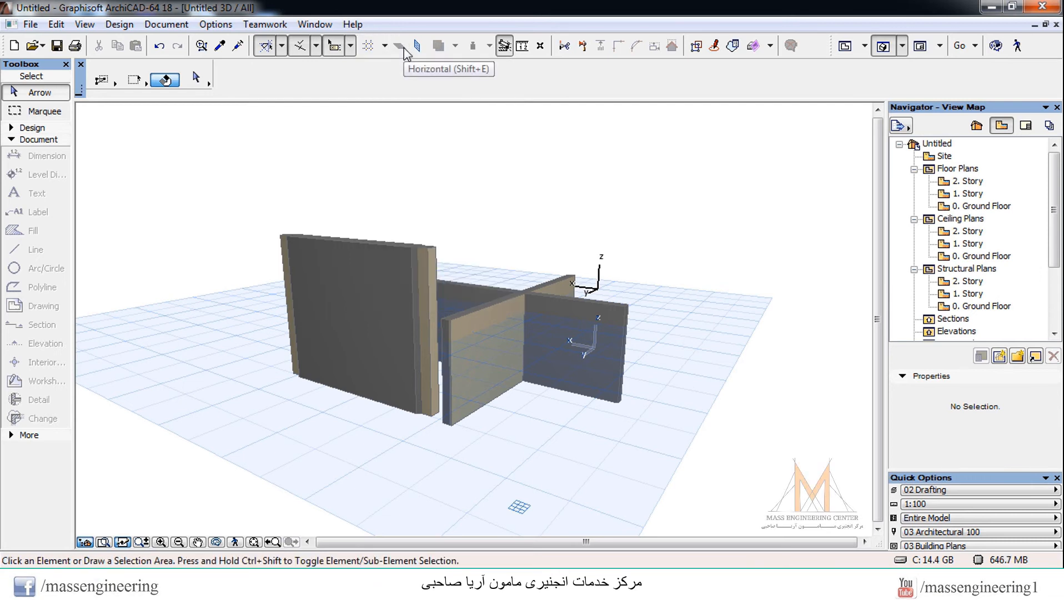
# Switch the editing plane to vertical and back to horizontal, and review the Editing Plane commands for the 3D view.
pyautogui.click(417, 45)
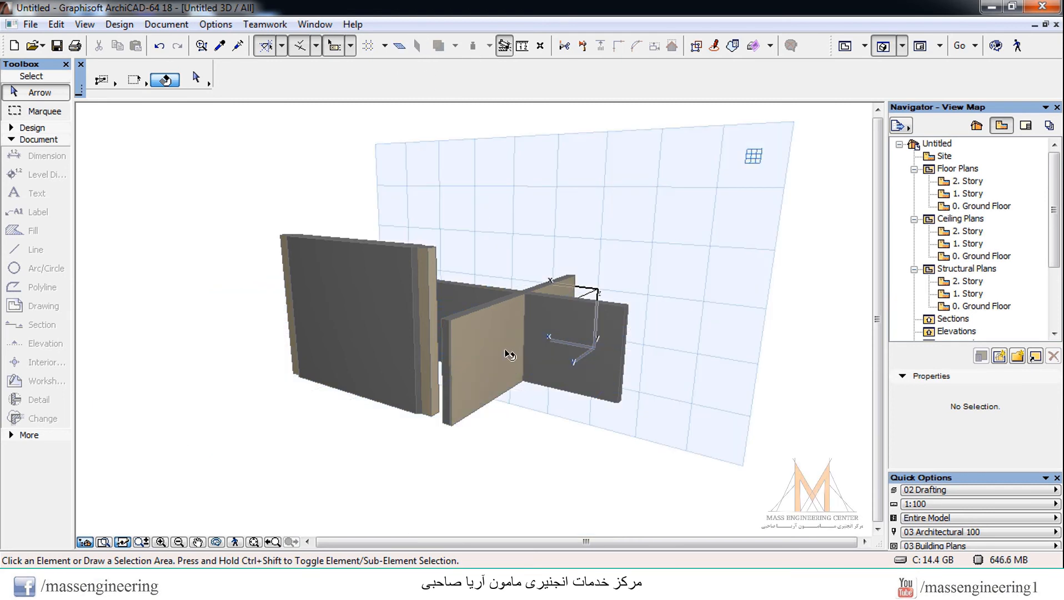
pyautogui.moveTo(510, 355)
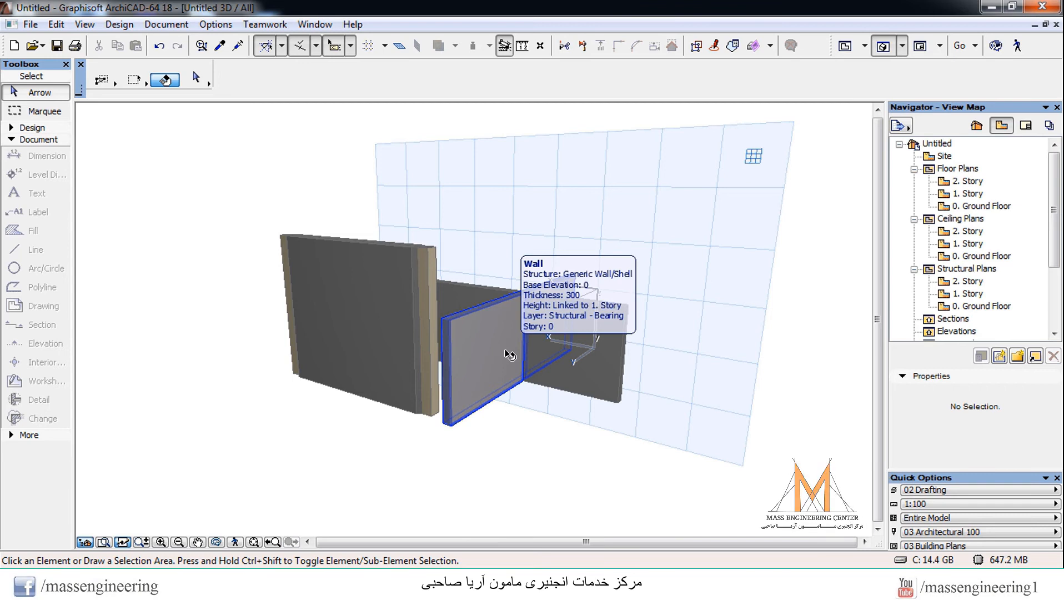
pyautogui.click(400, 47)
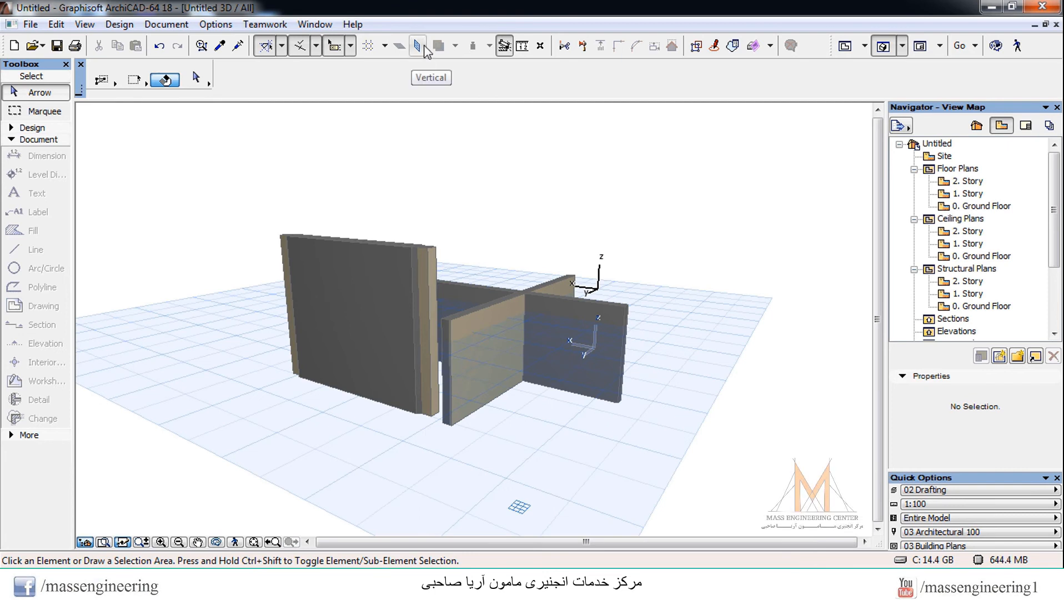
pyautogui.rightClick(473, 266)
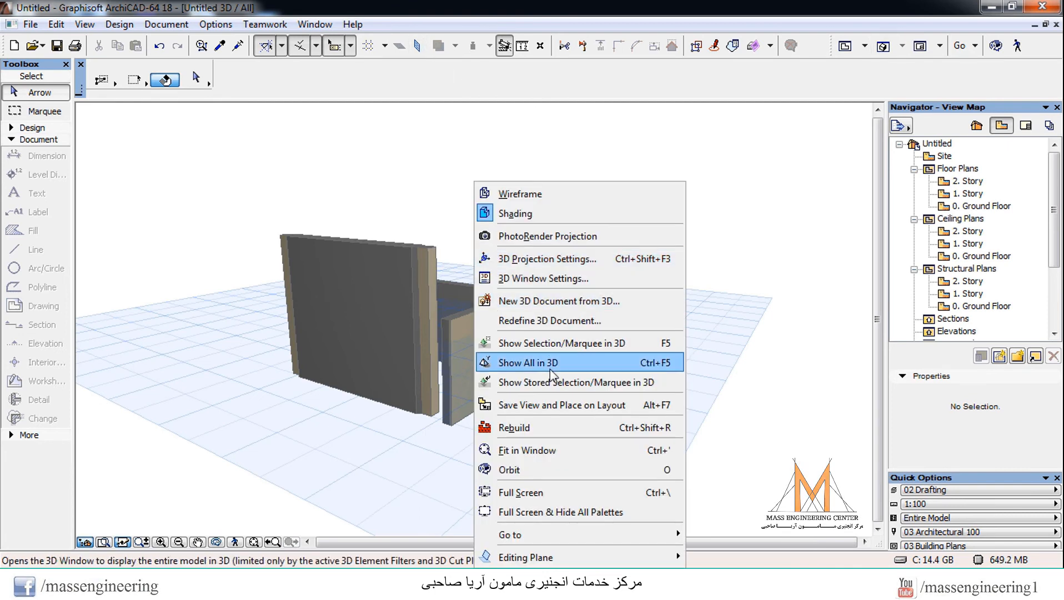
pyautogui.moveTo(580, 558)
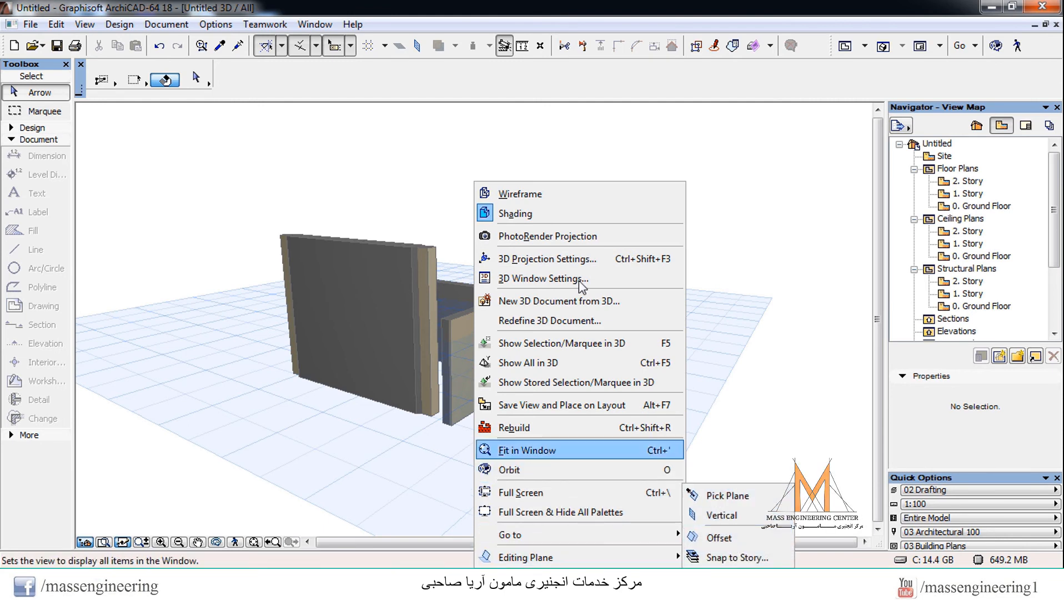
pyautogui.click(383, 51)
# Define a custom editing plane with Pick Plane from three points around the walls, and reset it to horizontal.
pyautogui.click(384, 45)
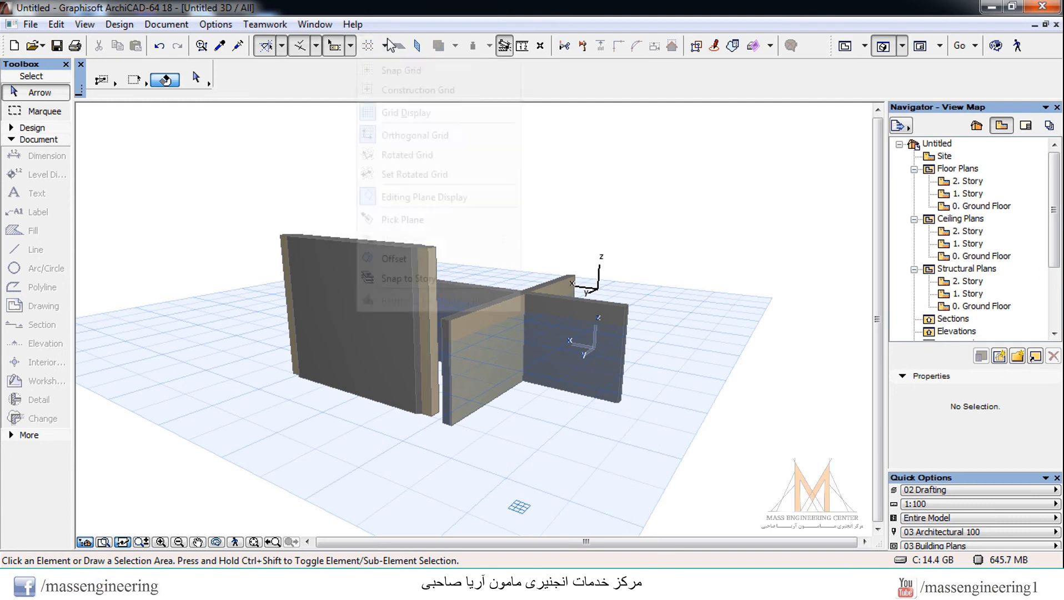
pyautogui.click(408, 221)
pyautogui.click(658, 227)
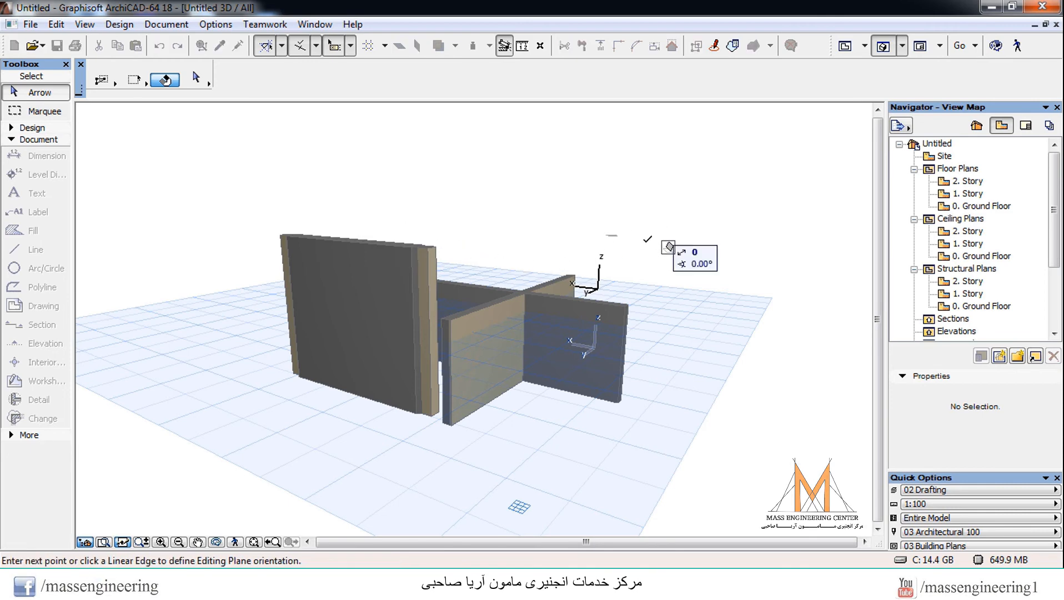
pyautogui.click(530, 189)
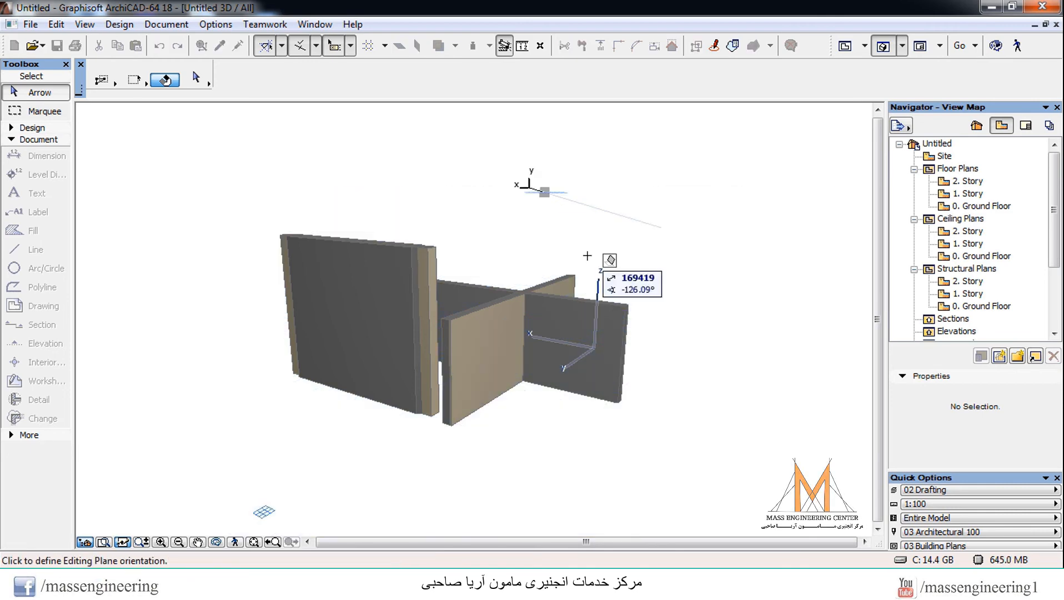
pyautogui.click(201, 304)
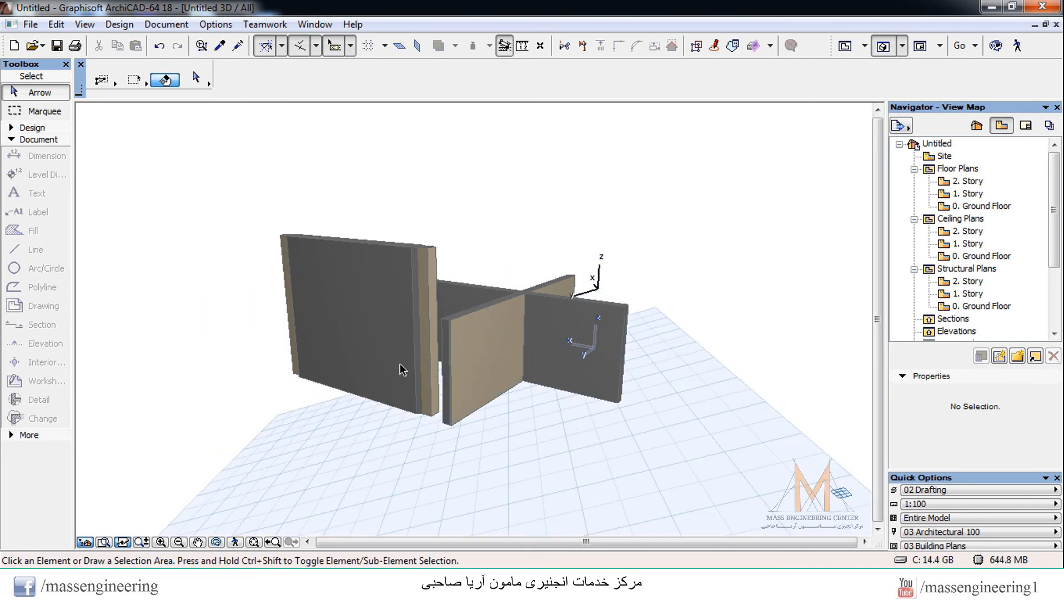
pyautogui.scroll(-2, 587, 215)
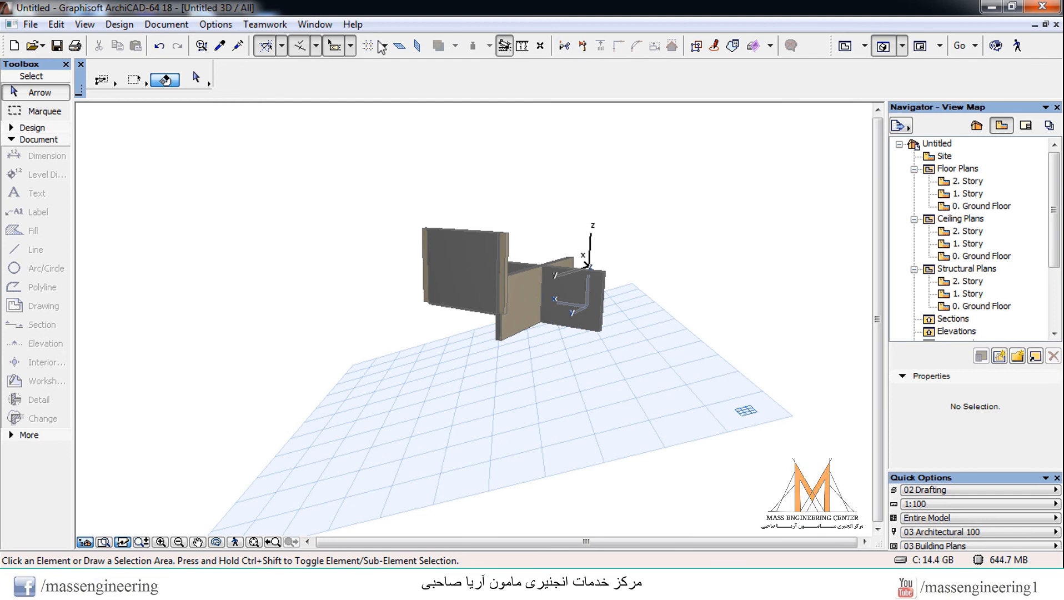
pyautogui.click(399, 46)
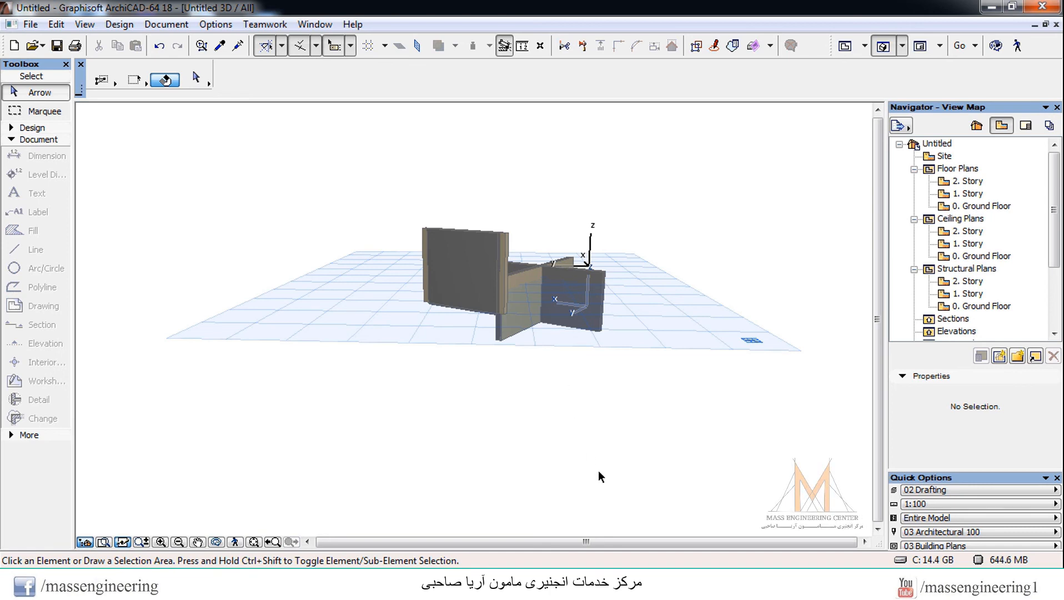
# Switch to the ground floor plan with the Wall tool active and return to the 3D view.
pyautogui.scroll(-1, 599, 477)
pyautogui.press('F2')
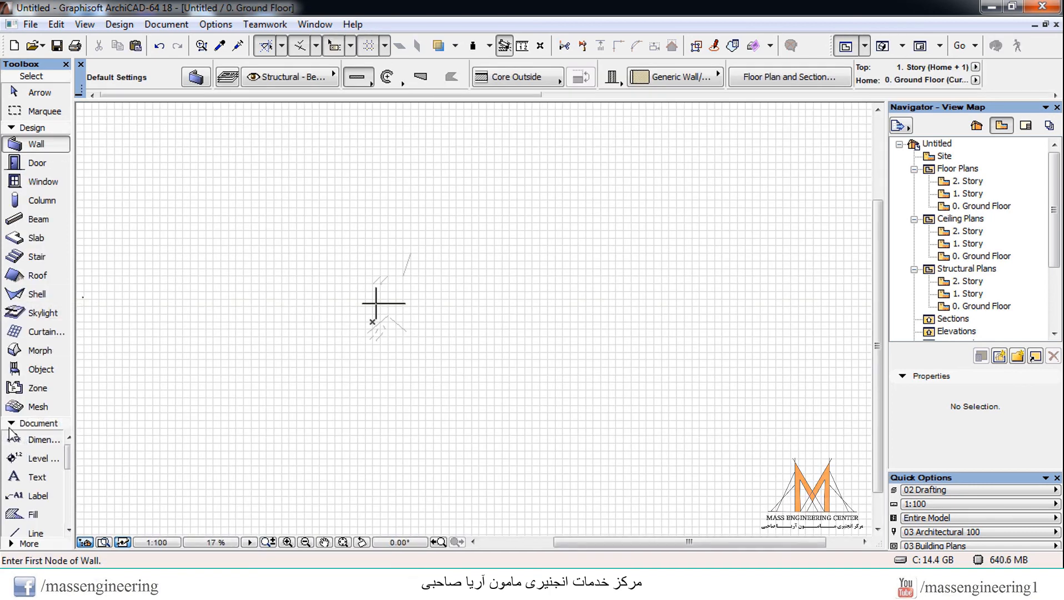
pyautogui.click(884, 46)
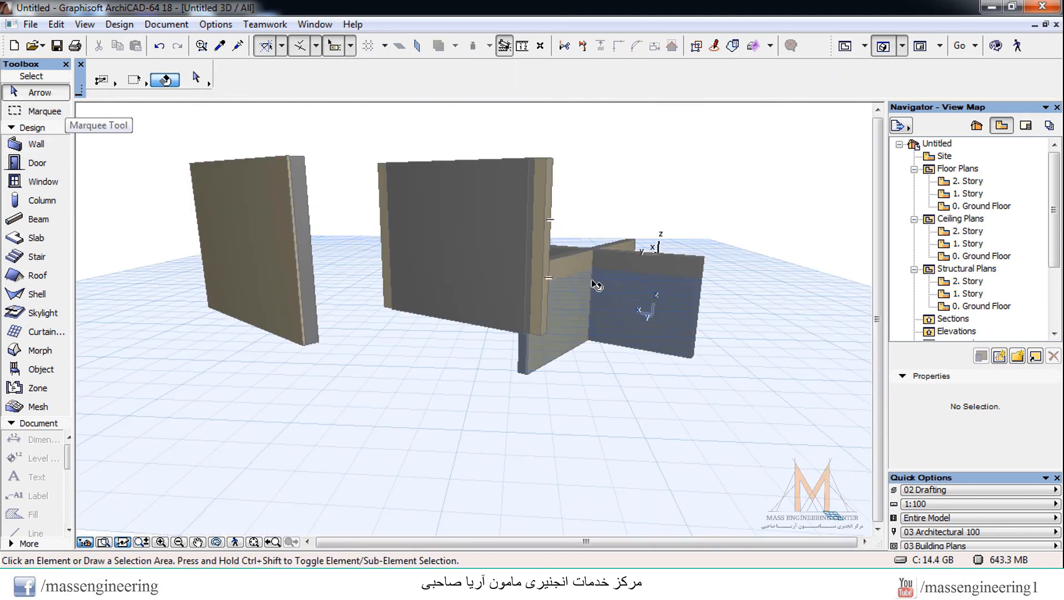
# Select the long wall of the crossed pair and move it straight up along the z axis by about its own height.
pyautogui.click(661, 276)
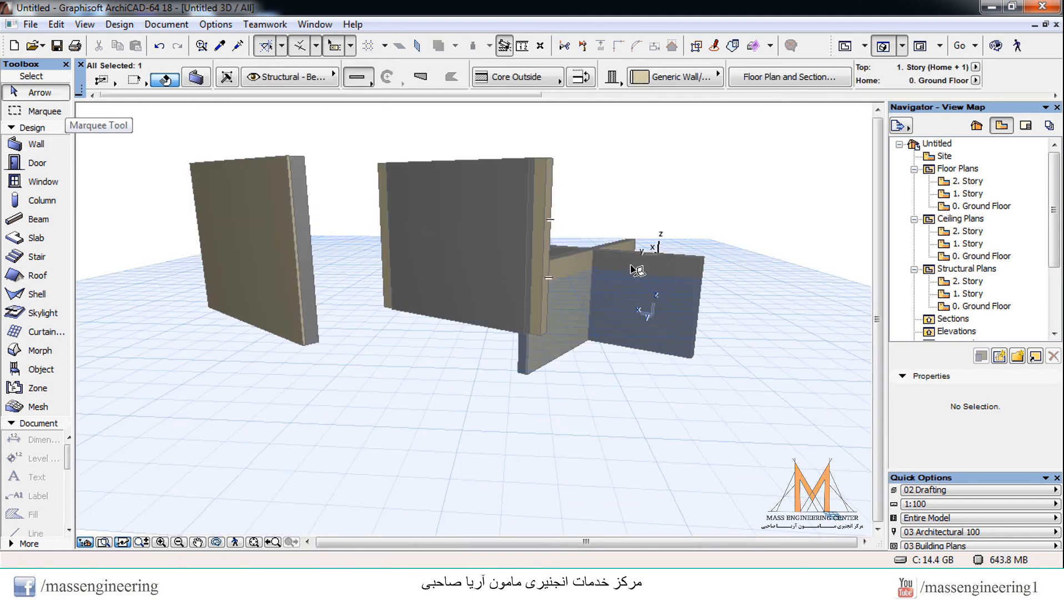
pyautogui.click(636, 270)
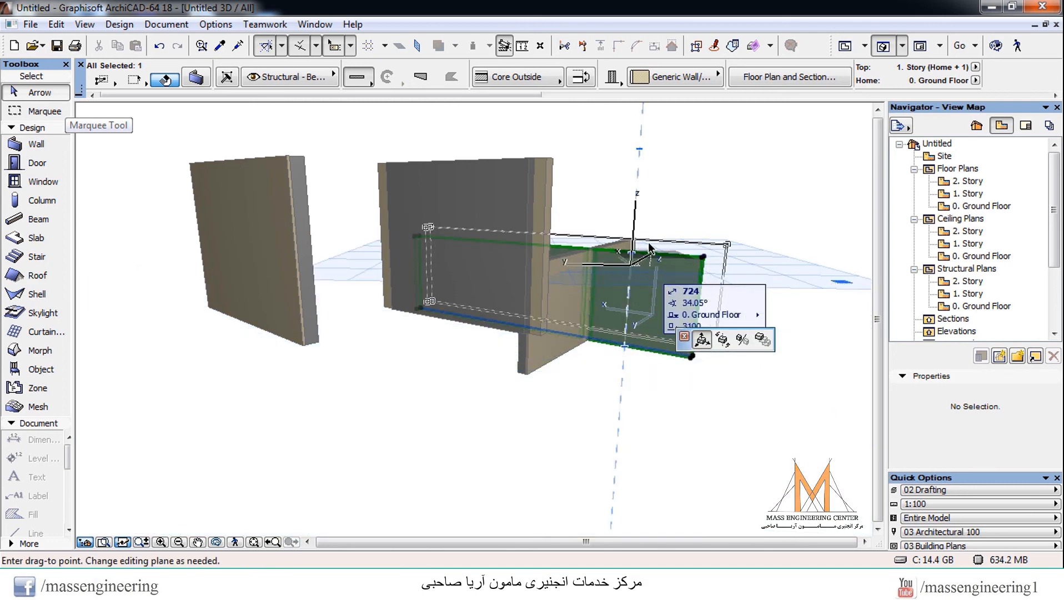
pyautogui.rightClick(634, 254)
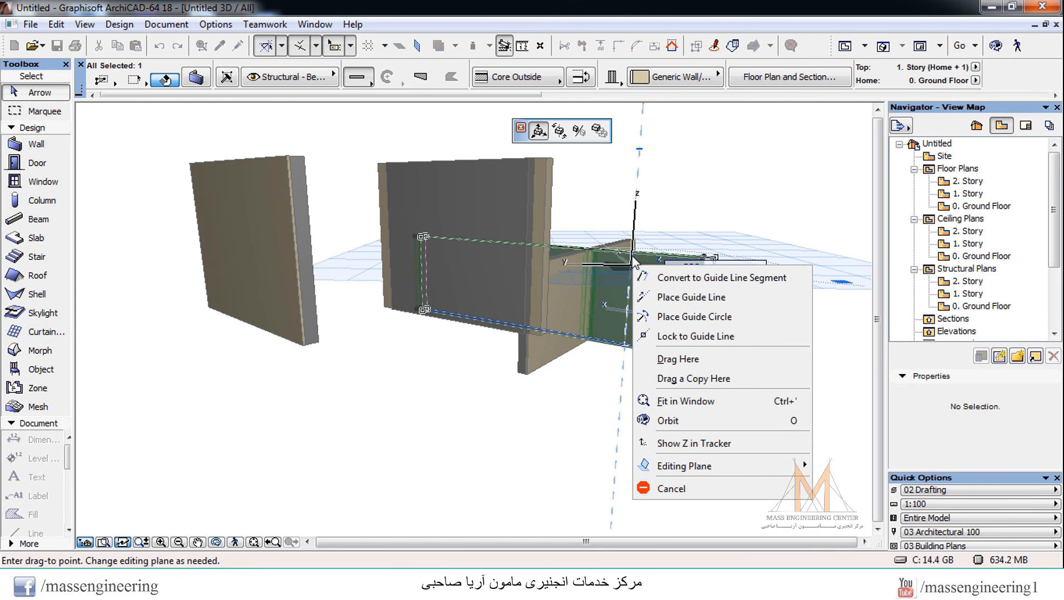
pyautogui.click(632, 241)
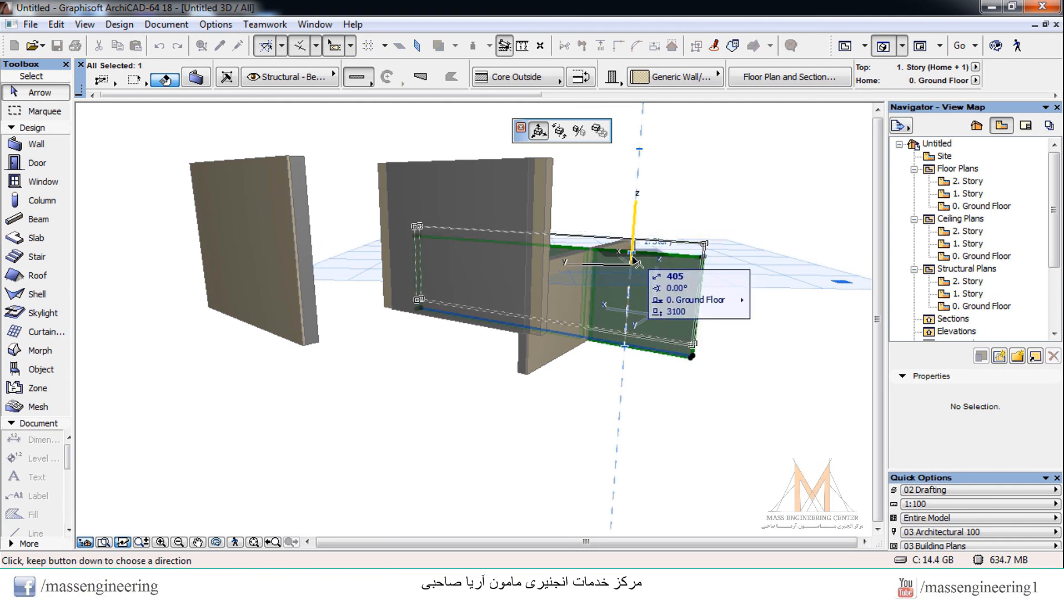
pyautogui.click(633, 167)
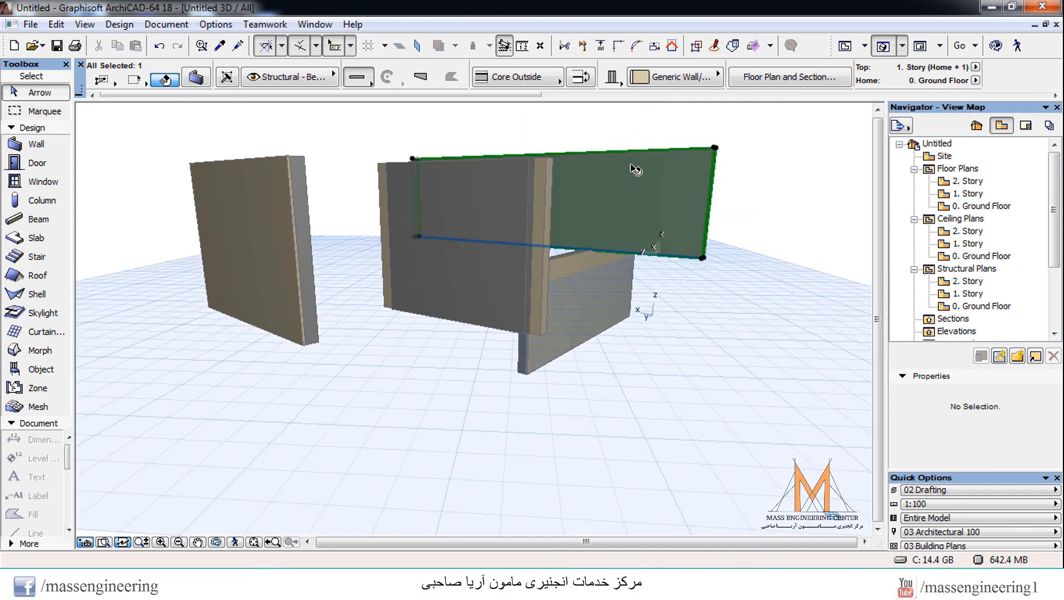